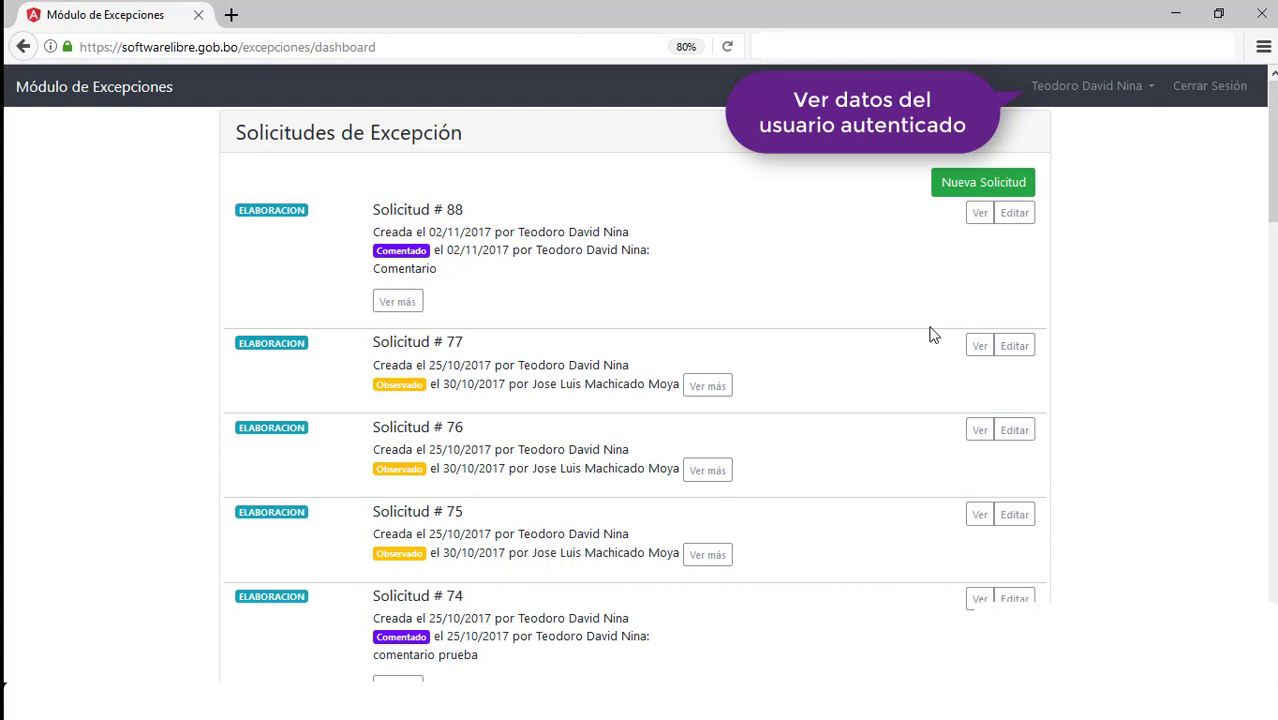
Step: Start a new exception request of type Desarrollo for 2 years with modality Apoyo Nacional a la Producción y Empleo, and continue to the software characteristics
click(977, 193)
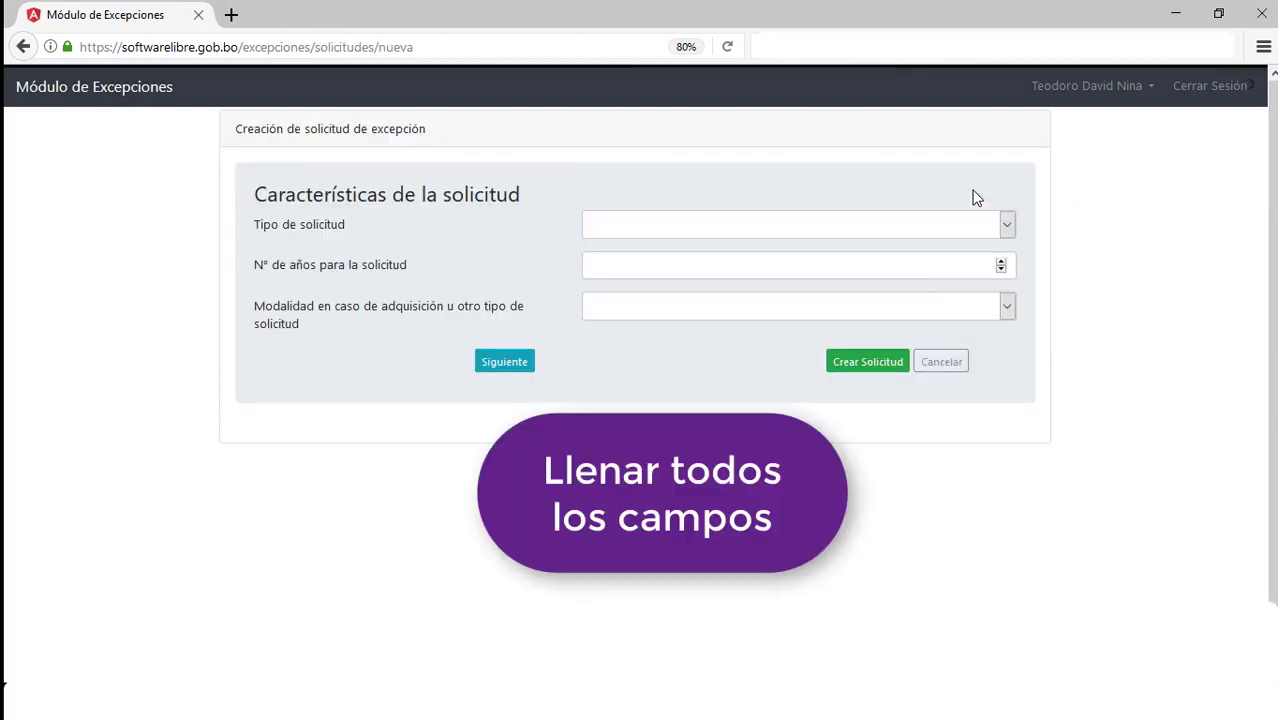
click(1006, 236)
click(787, 267)
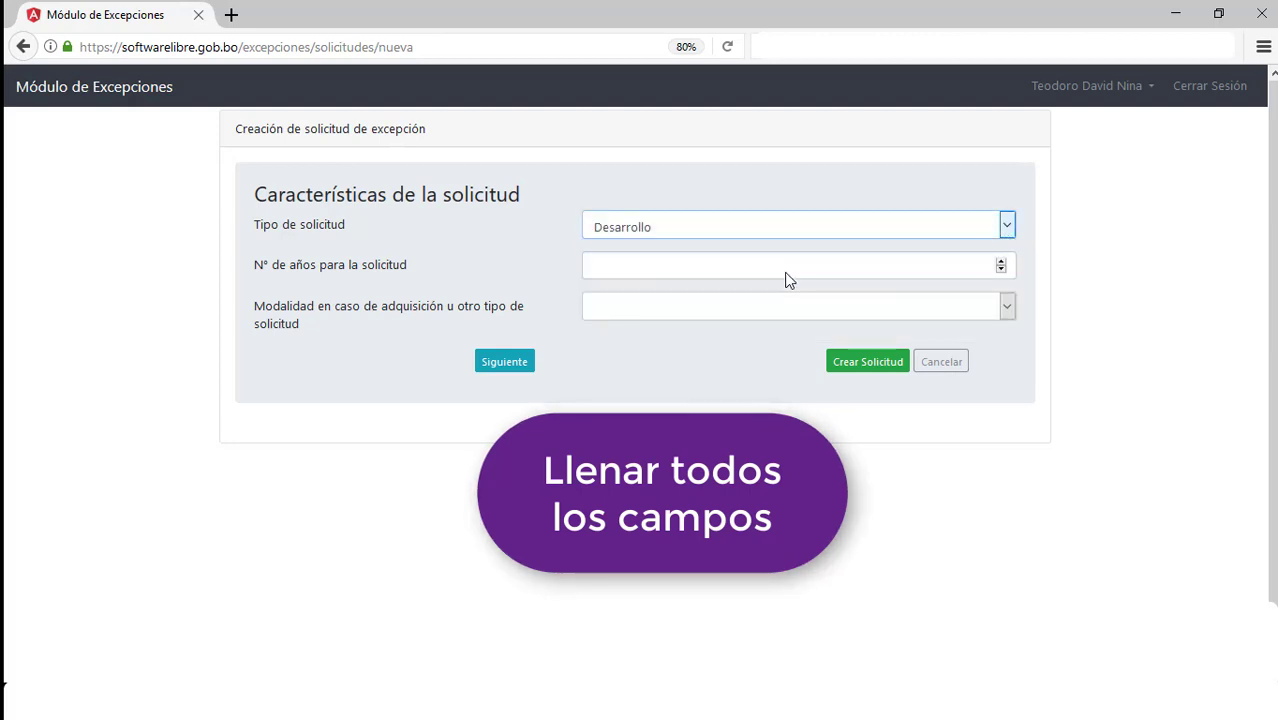
click(787, 272)
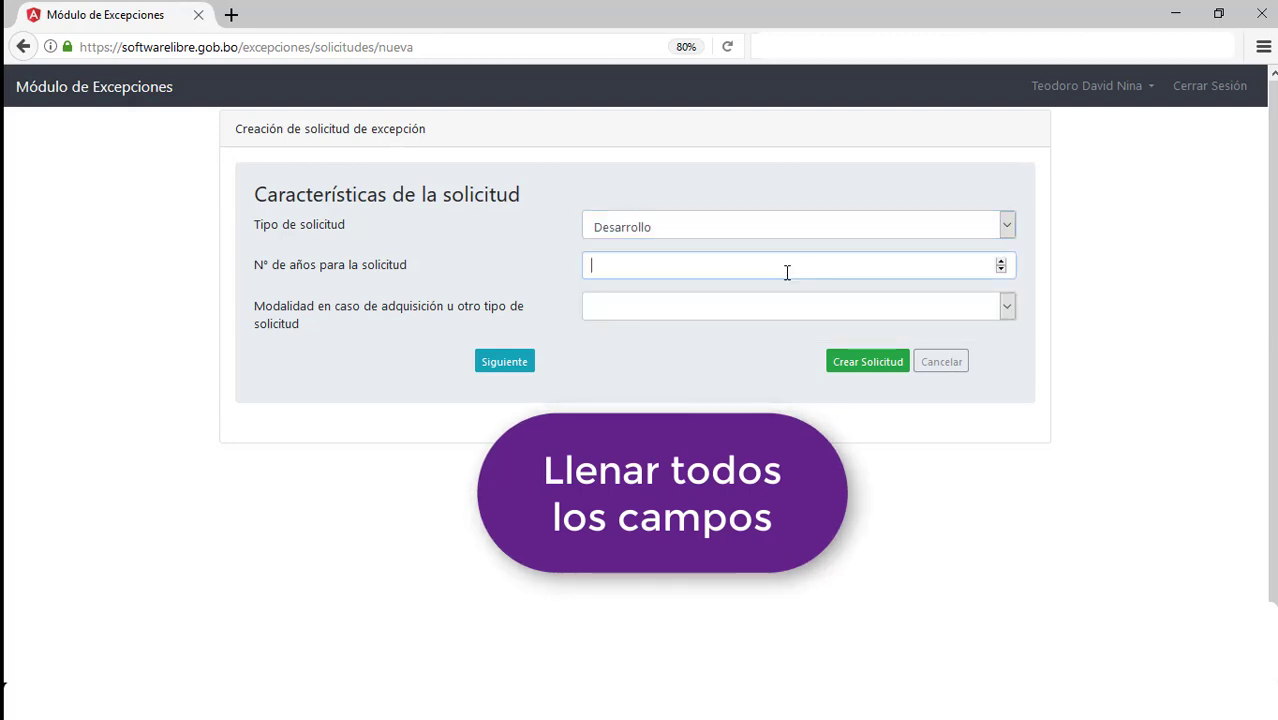
text(2)
click(1007, 307)
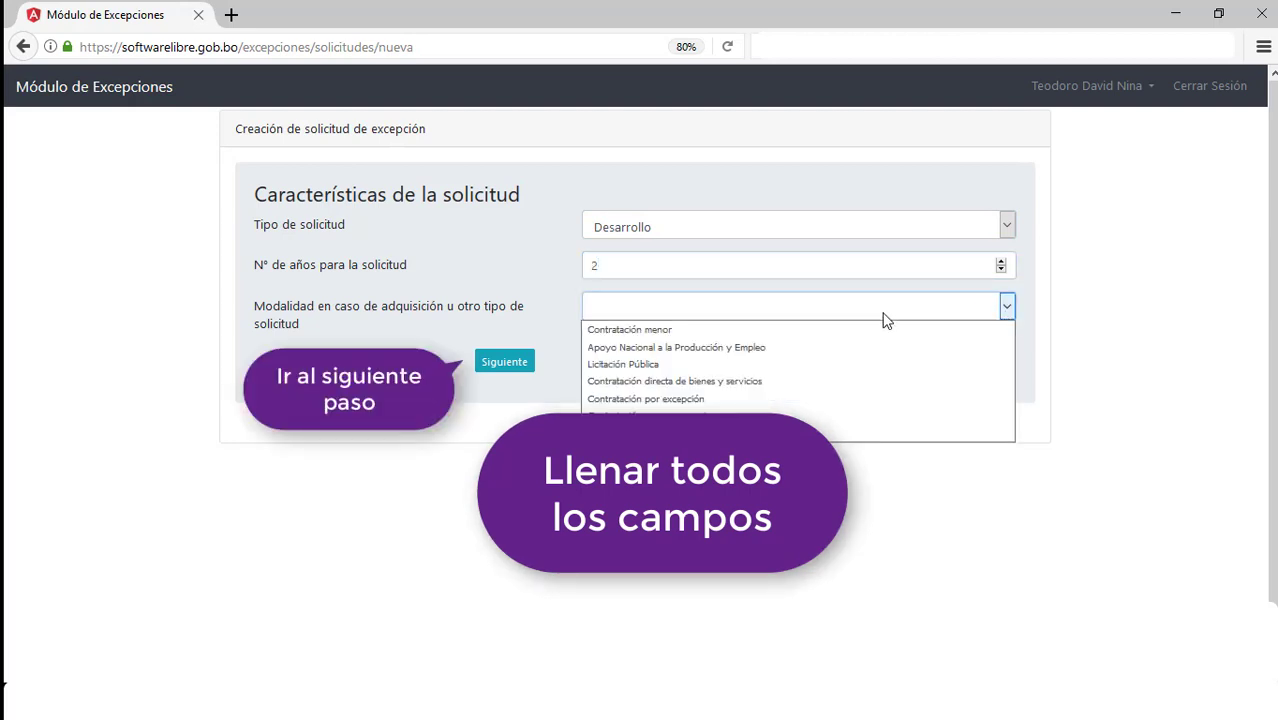
click(739, 348)
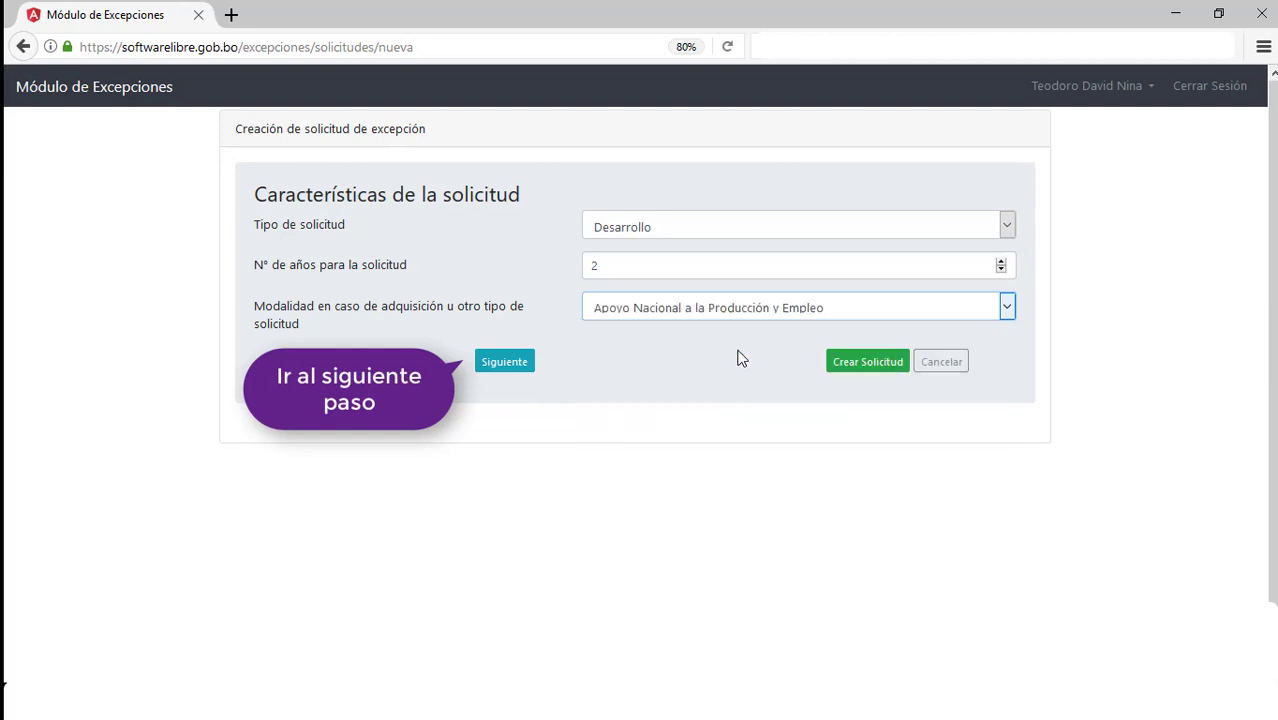
click(505, 366)
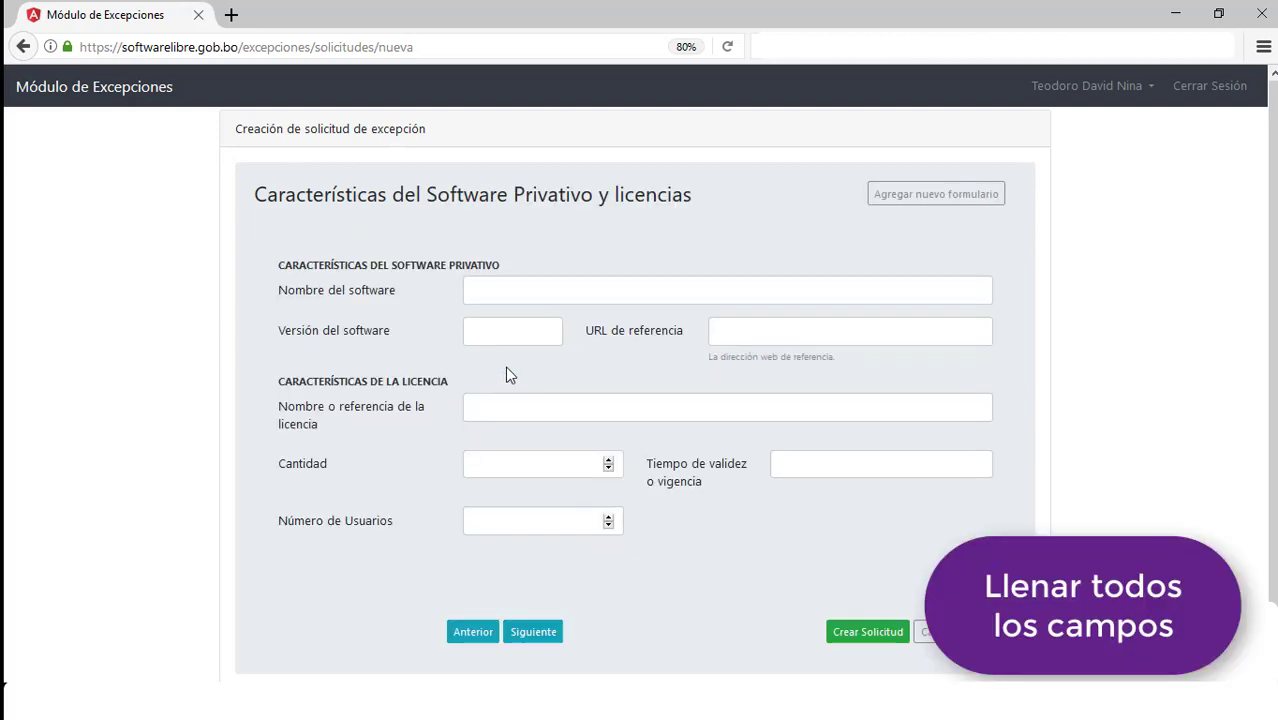
click(537, 296)
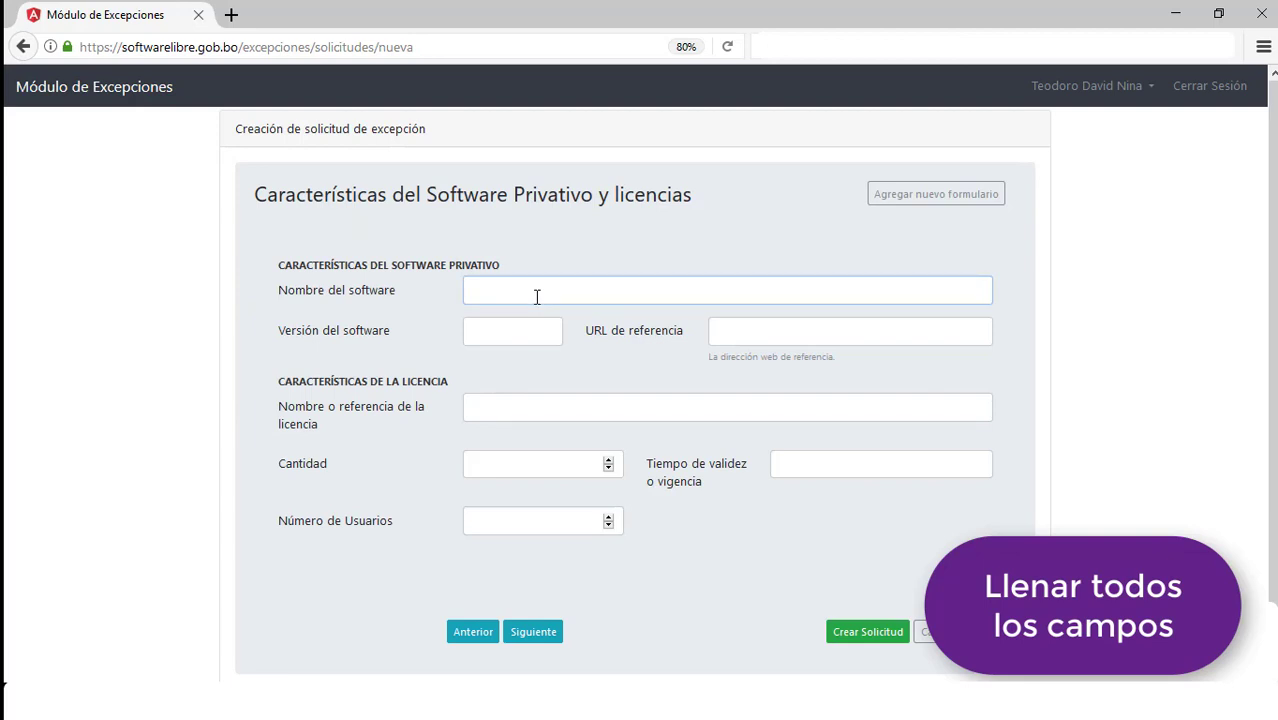
text(Oracle)
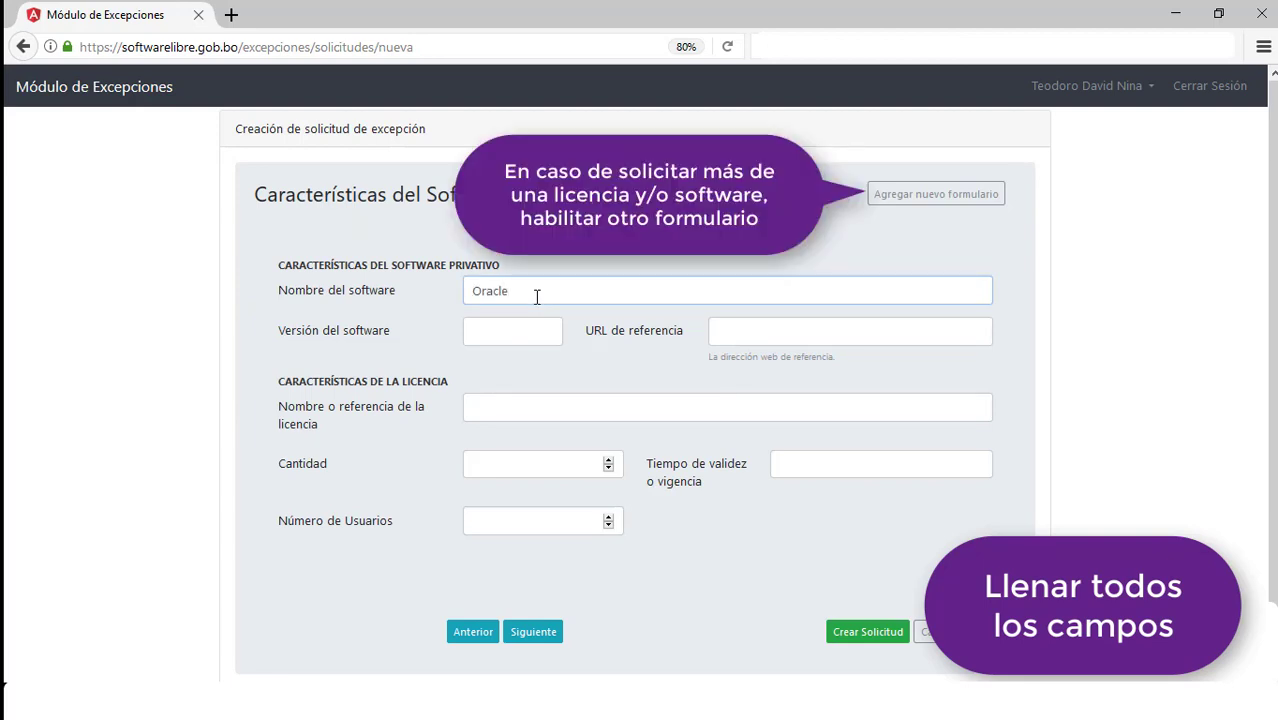
click(542, 331)
text(11g)
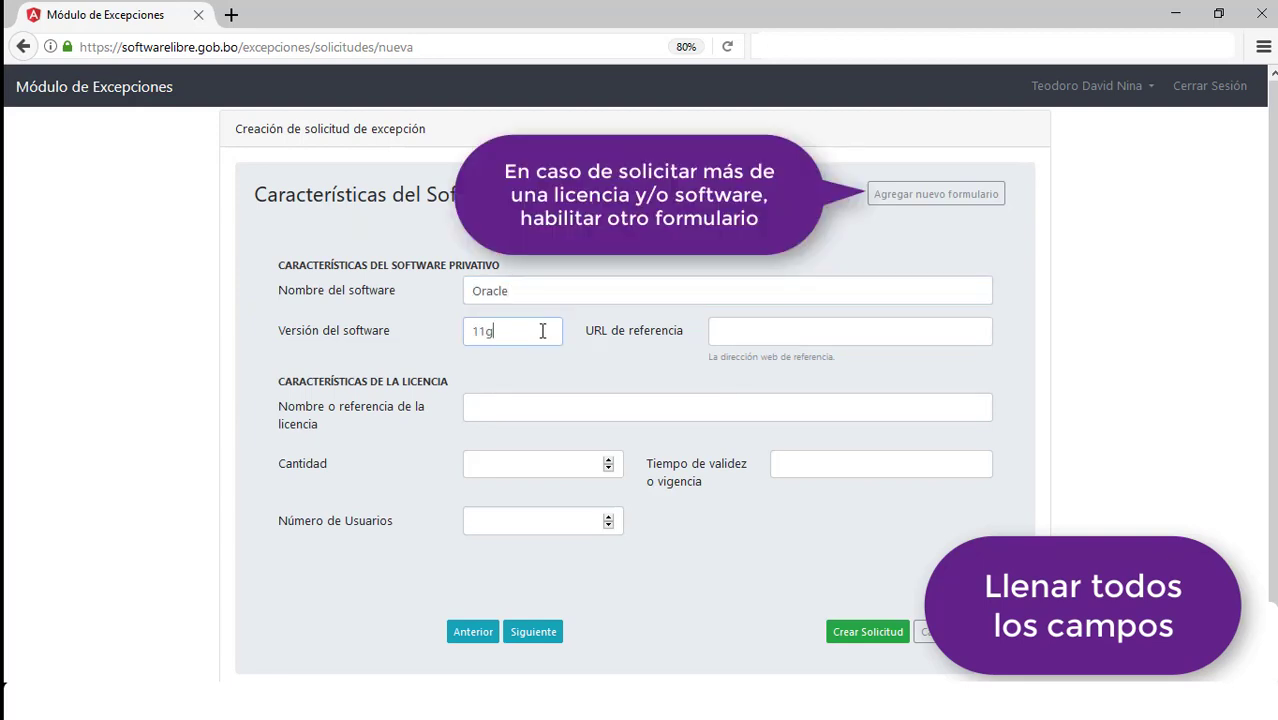
click(724, 330)
text(www.oracl)
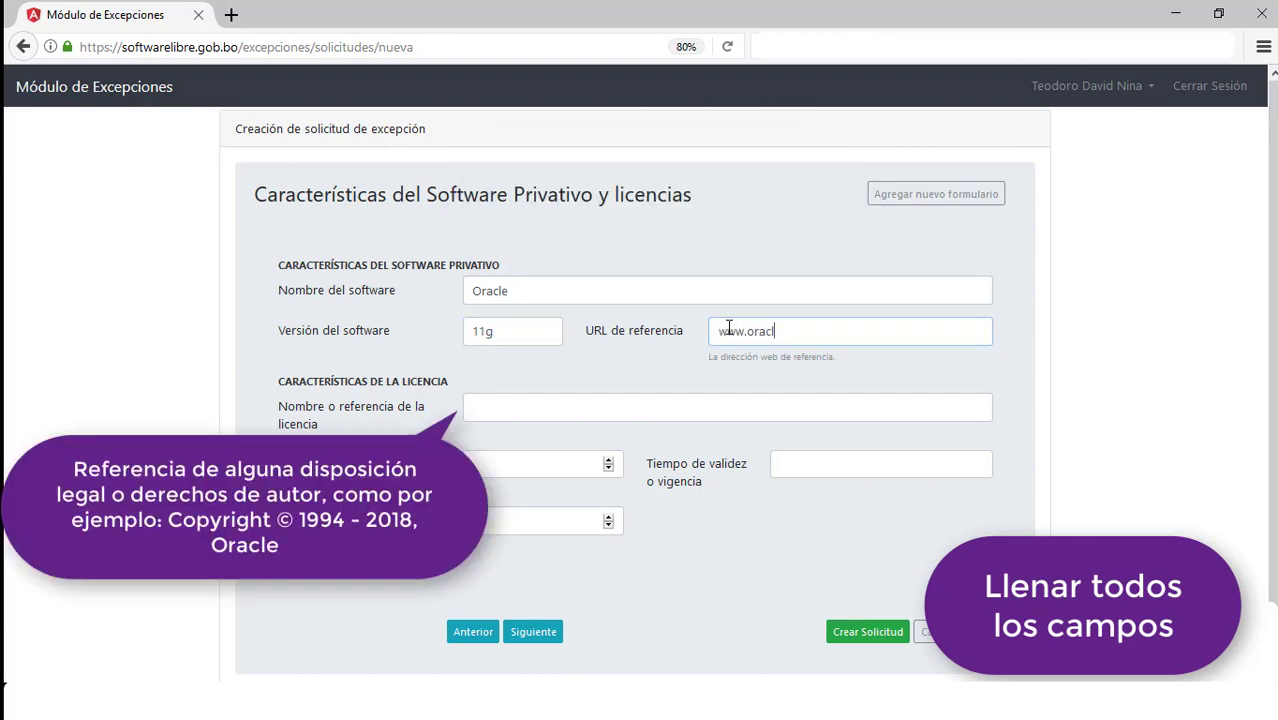
text(e.com)
Step: Fill in the license characteristics with reference 00001, a quantity of 30 and 30 users
click(557, 405)
text(00001)
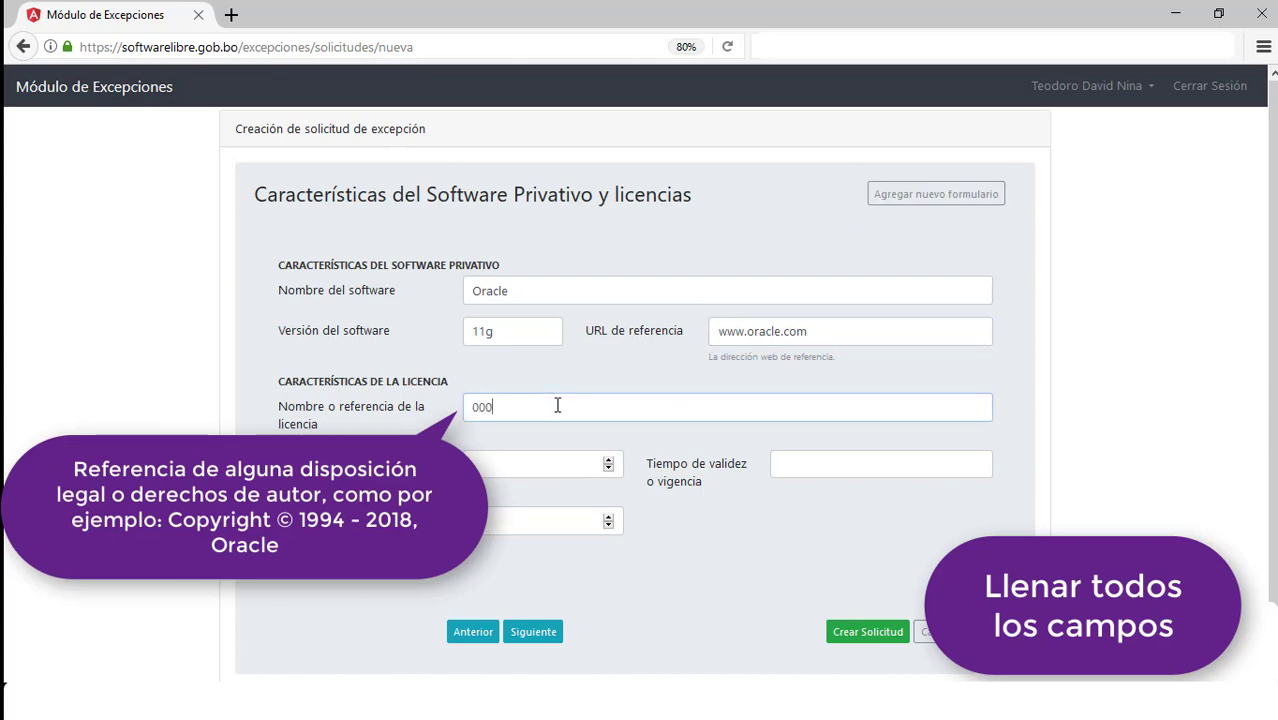
click(560, 476)
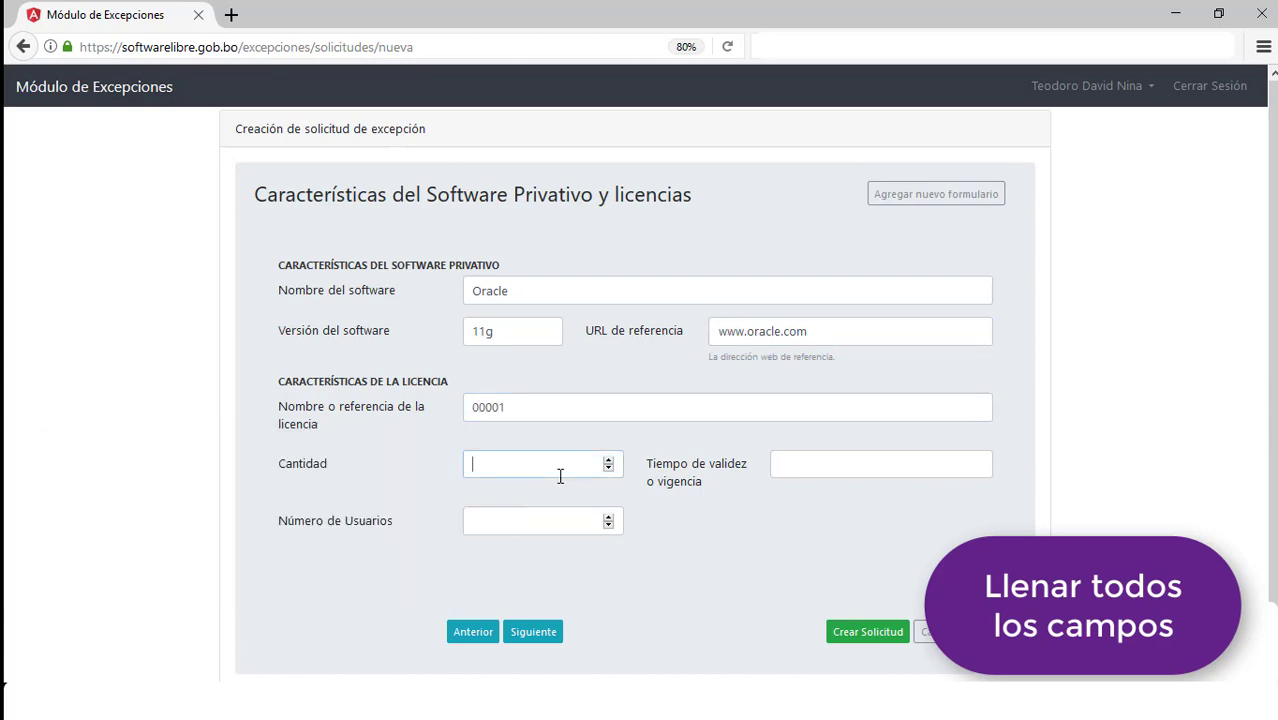
text(30)
click(556, 512)
Step: Set the license validity date to 01/01/2020 and continue to the Justificación section
click(866, 465)
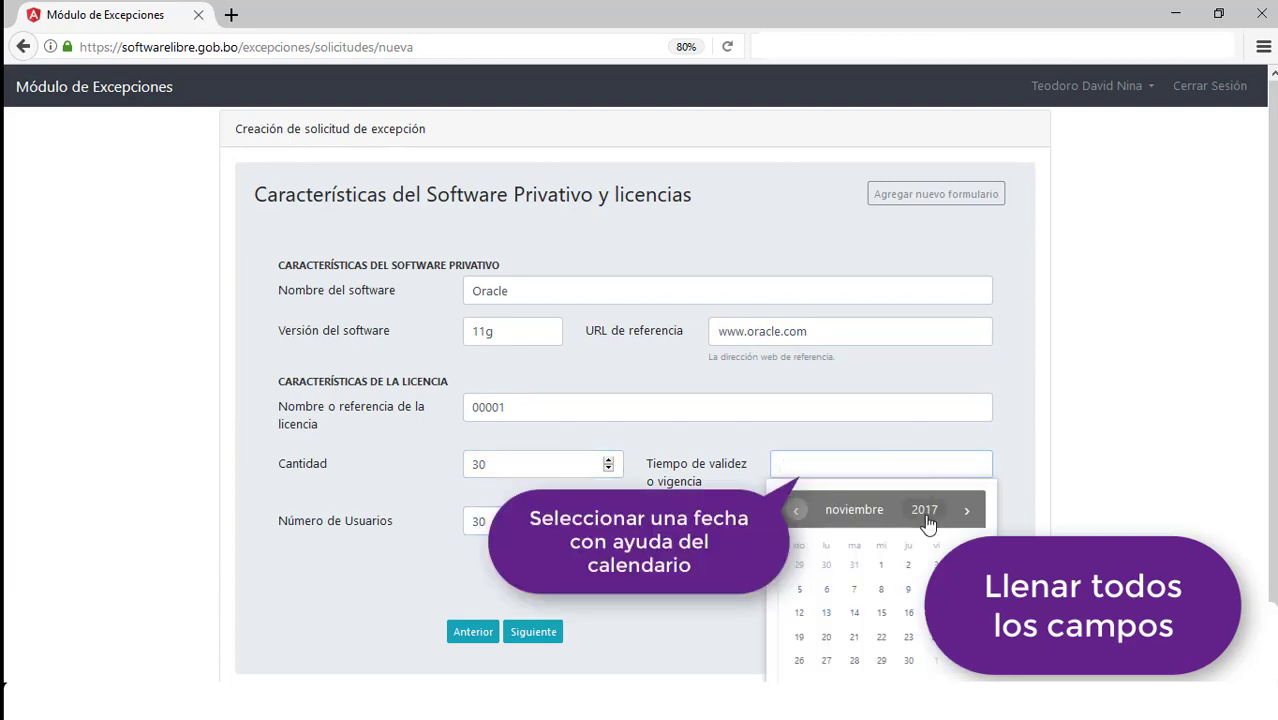
click(925, 510)
click(905, 640)
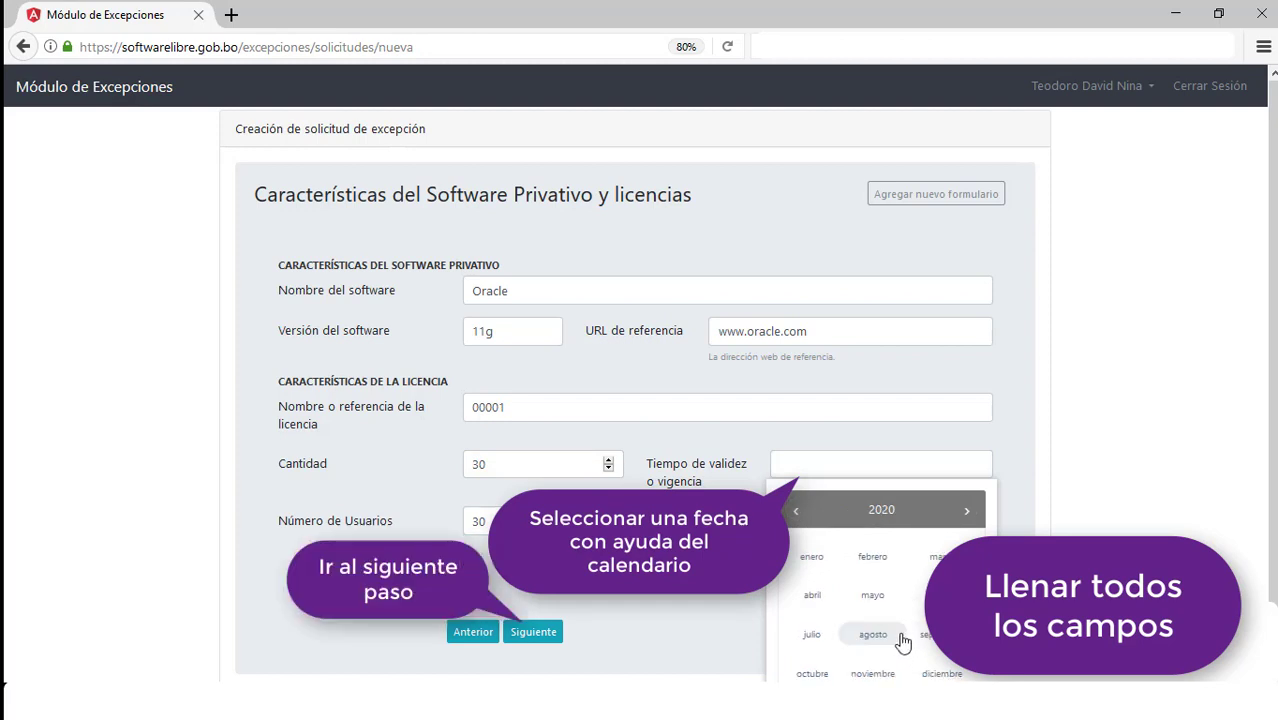
click(812, 558)
click(881, 566)
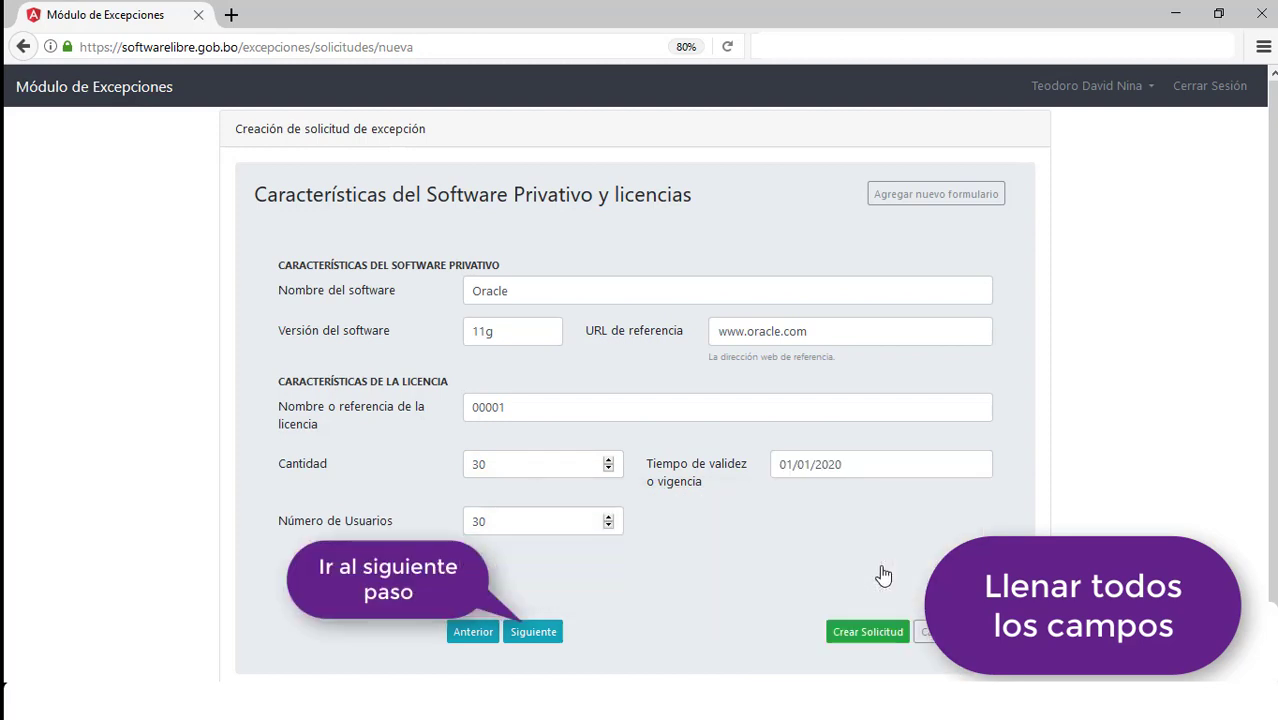
click(532, 640)
Step: Enter "Detalle" as the text for both Antecedentes and Usos que se le dará
click(588, 263)
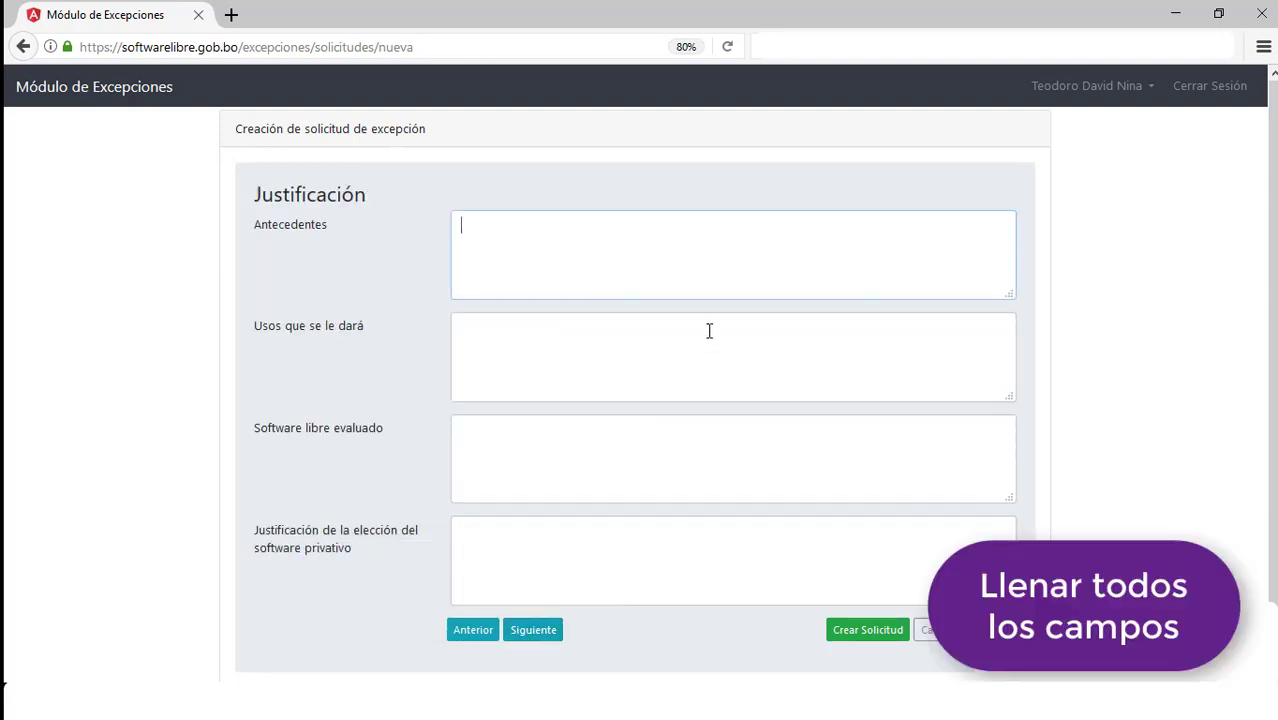
text(DEtalle)
key(BackSpace)
key(BackSpace)
key(BackSpace)
key(BackSpace)
key(BackSpace)
key(BackSpace)
text(etalle)
click(548, 362)
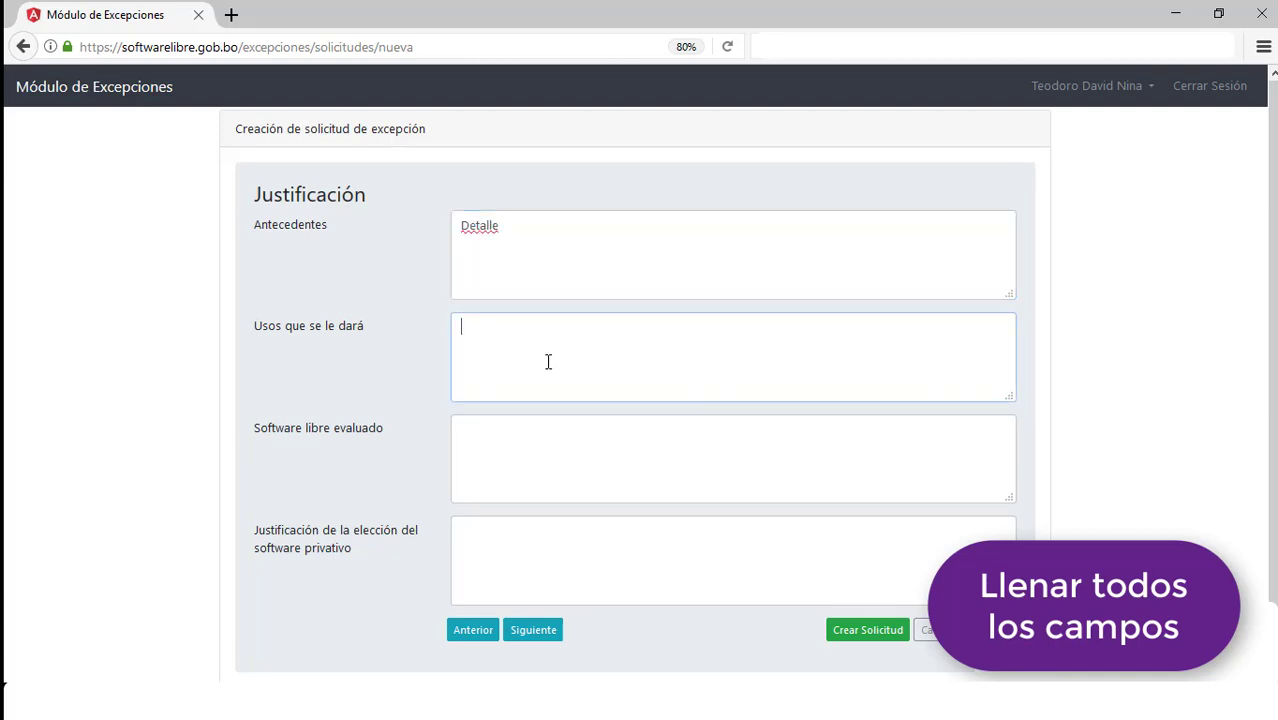
text(DEtalle)
Step: Enter "Detalle" for the evaluated free software and the proprietary software justification, and continue to the contact data
click(547, 454)
text(Detal)
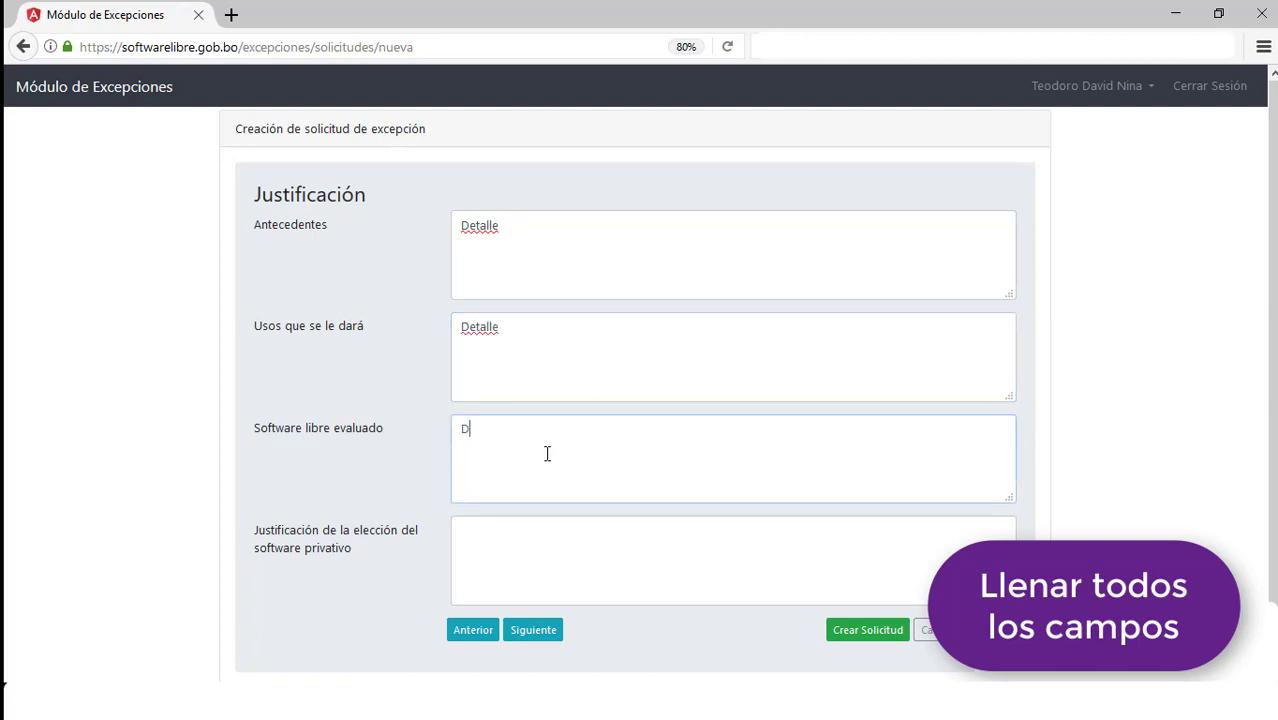
text(le)
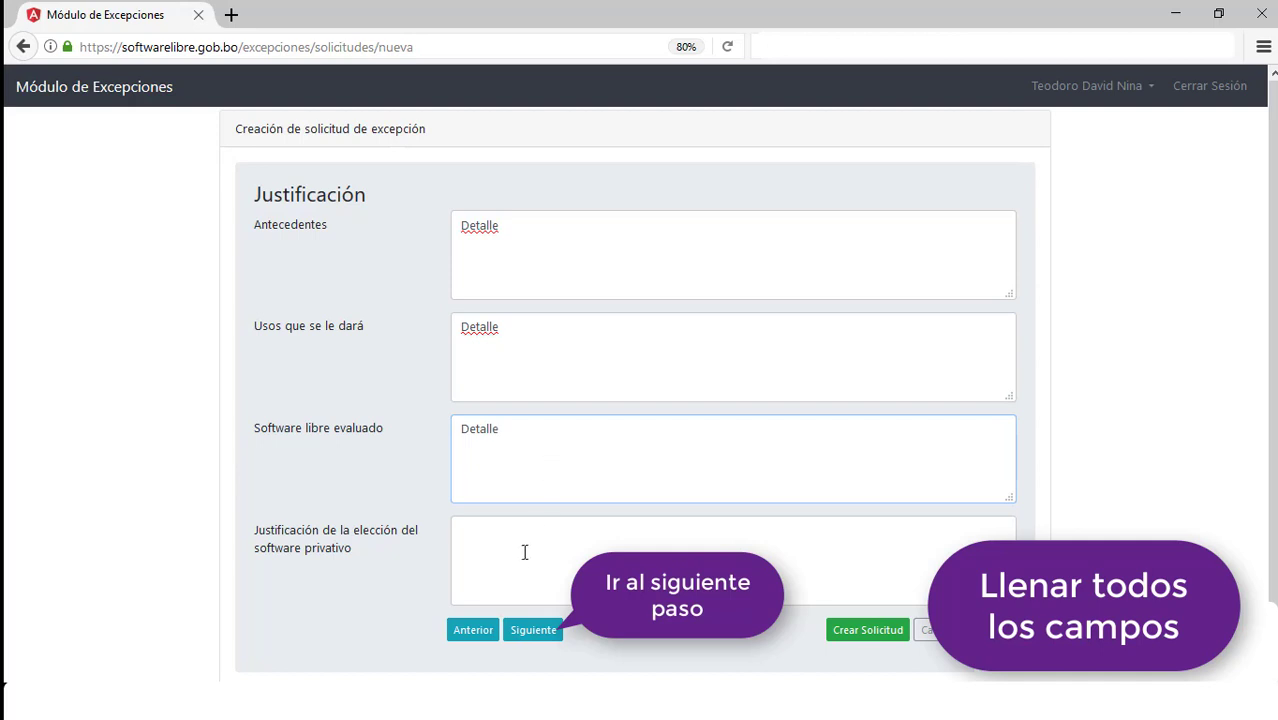
click(522, 554)
text(Detal)
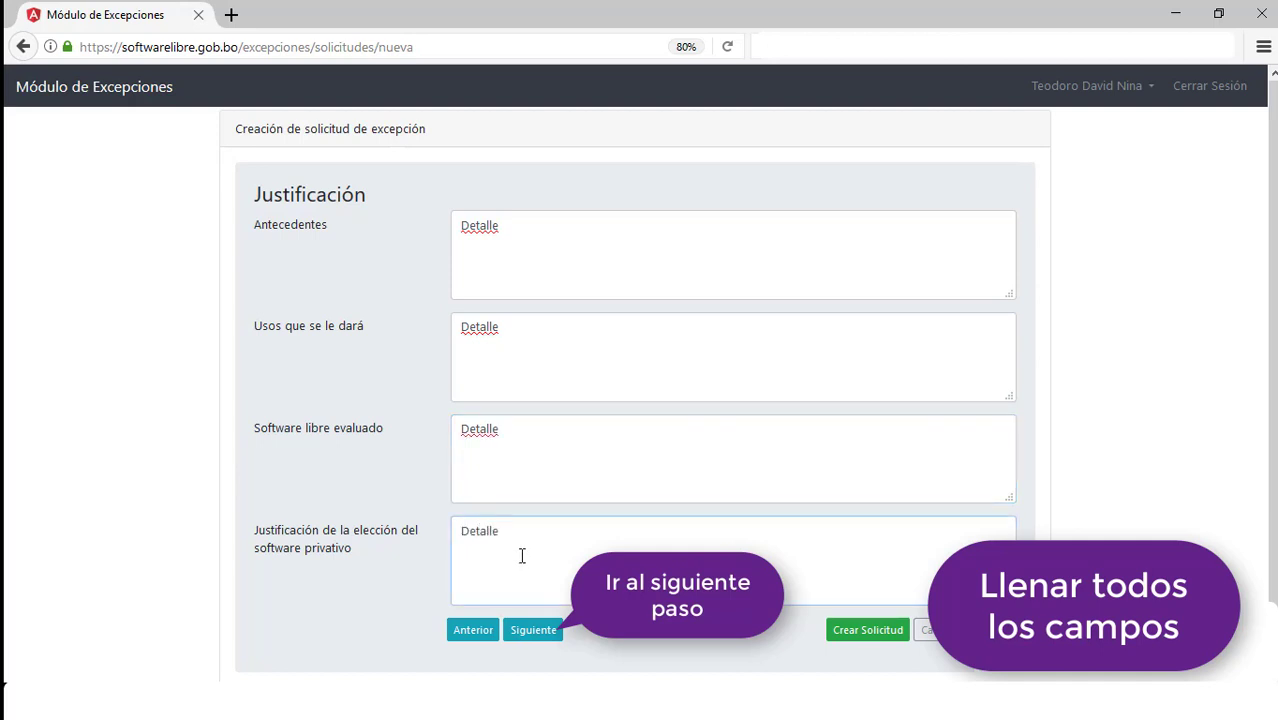
text(le)
click(537, 631)
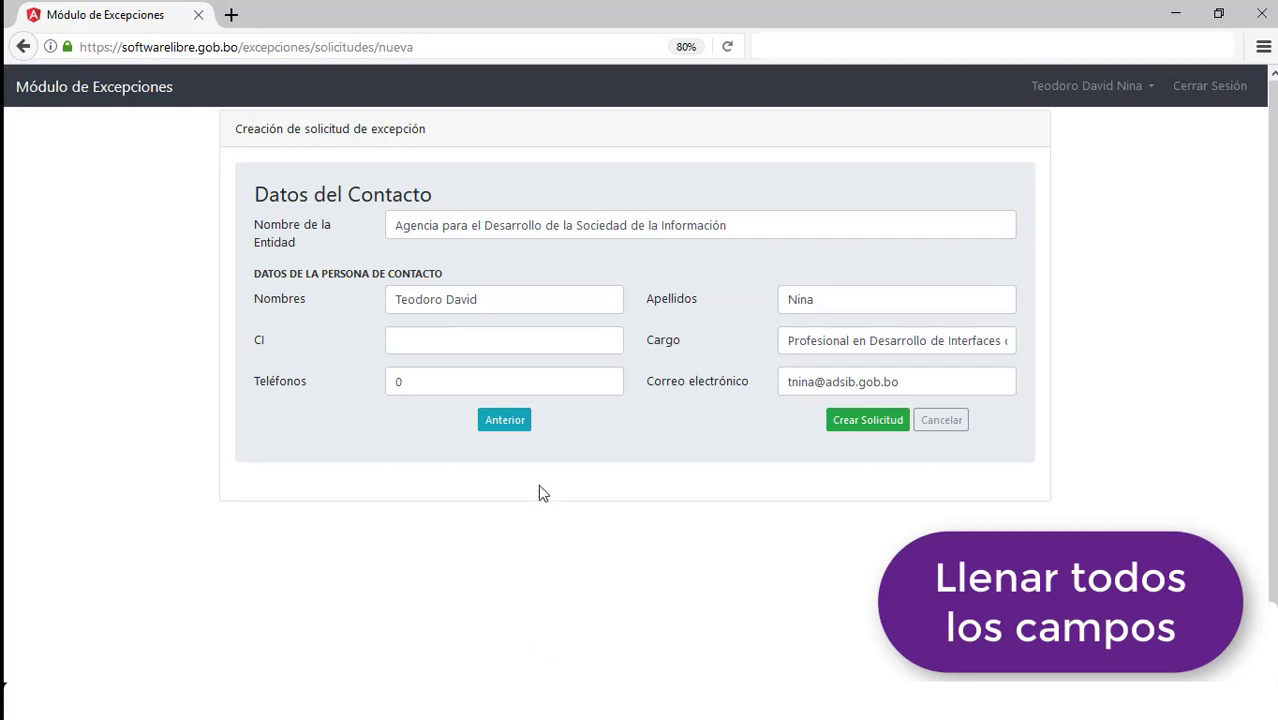
Step: Enter the contact's identity number (CI) and telephone number, and create the request
click(499, 338)
text(666666)
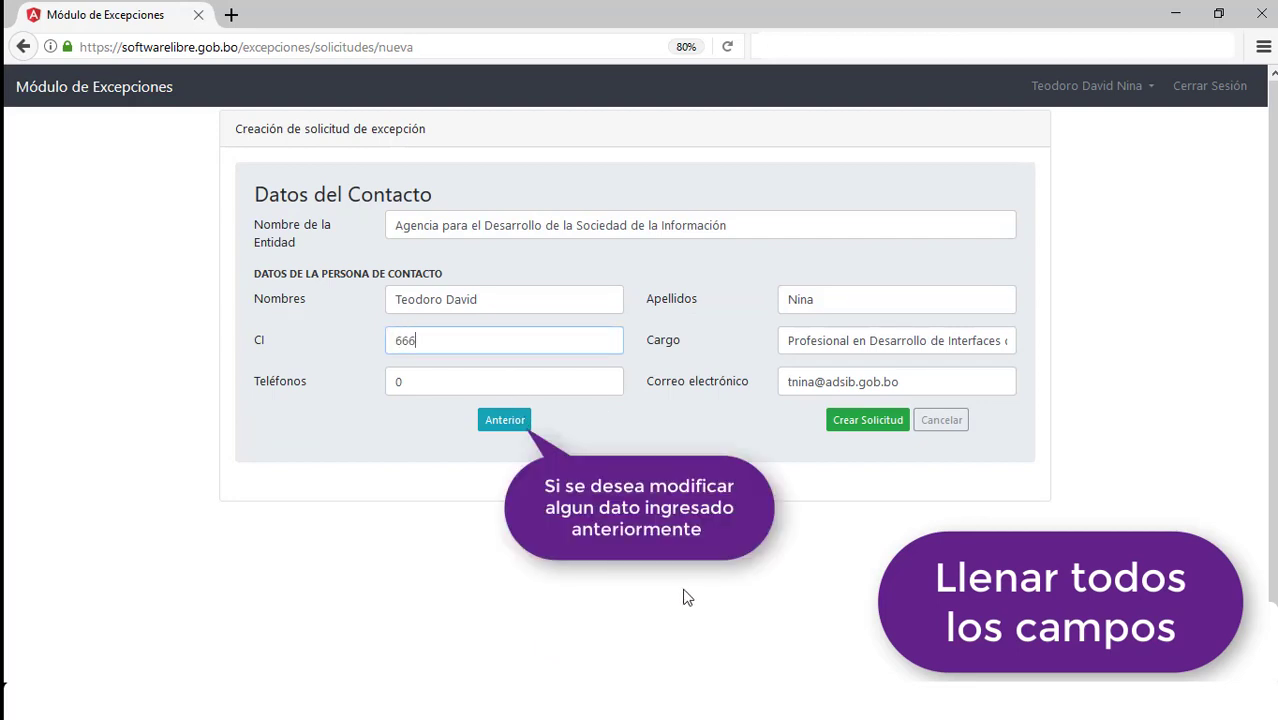
click(456, 378)
key(BackSpace)
text(7777777)
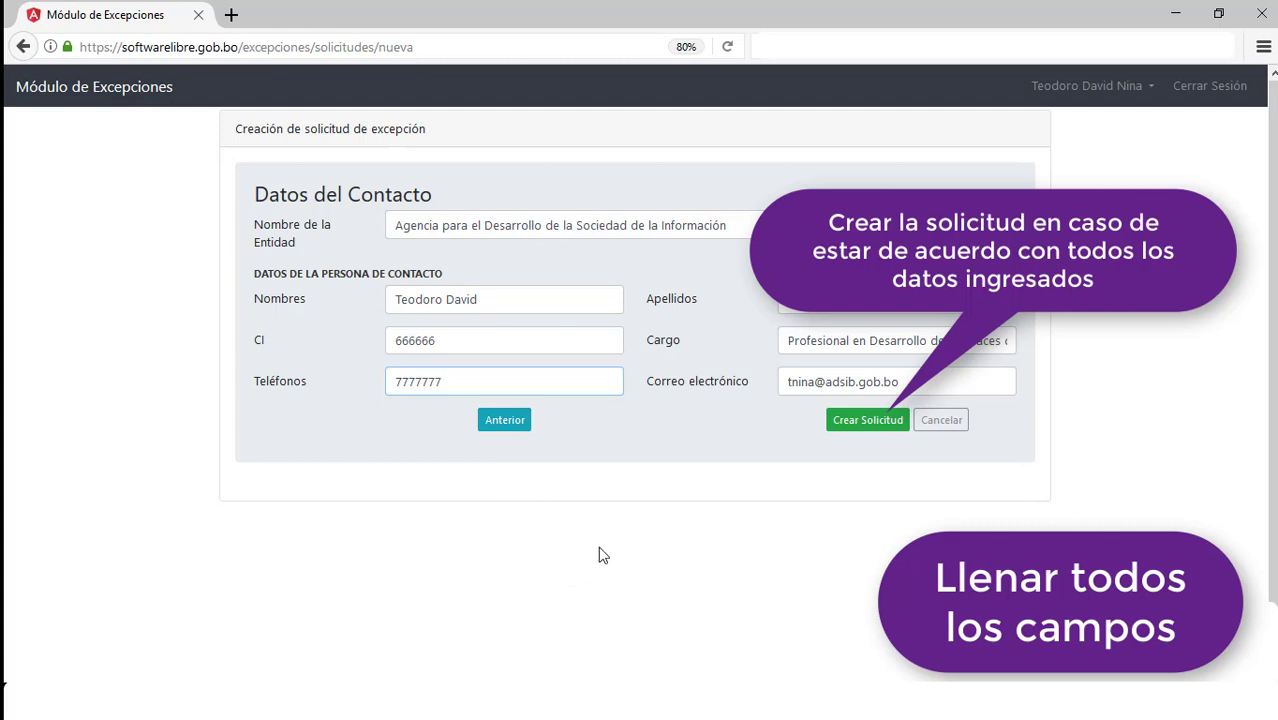
click(873, 421)
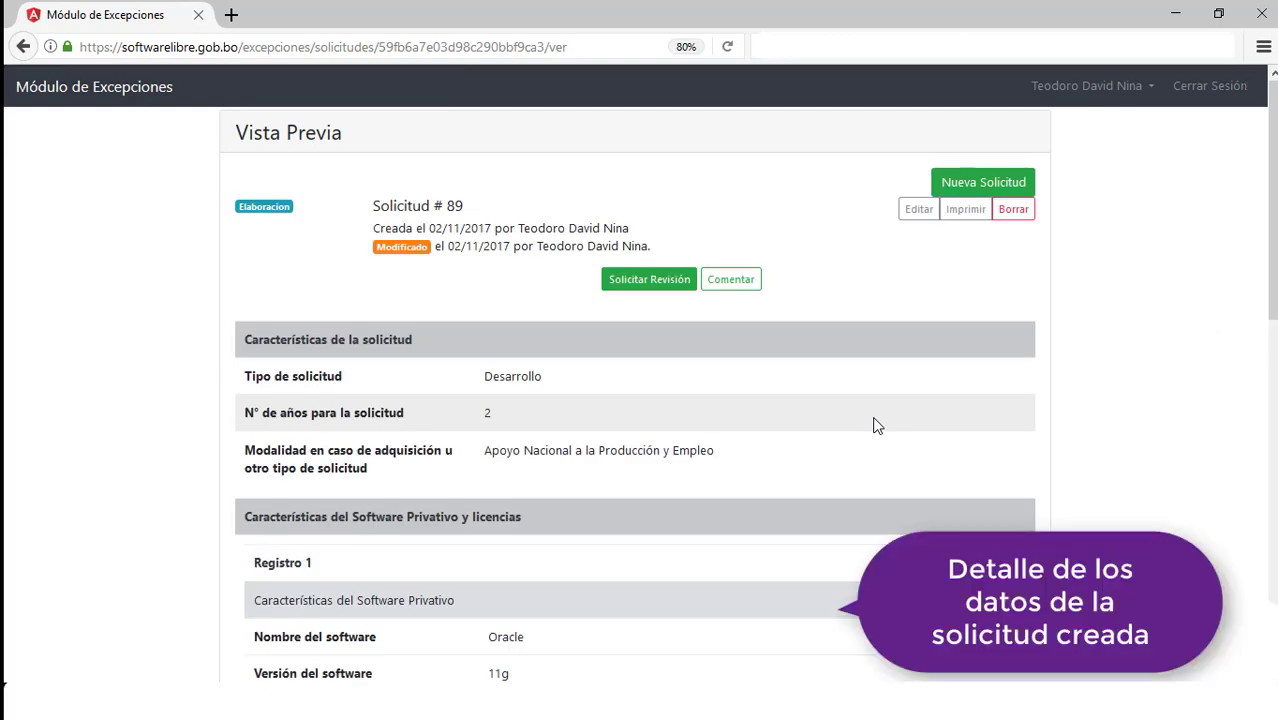
Step: Edit the newly created request, setting its number of years to 1, and save the changes
scroll(874, 427, down, 5)
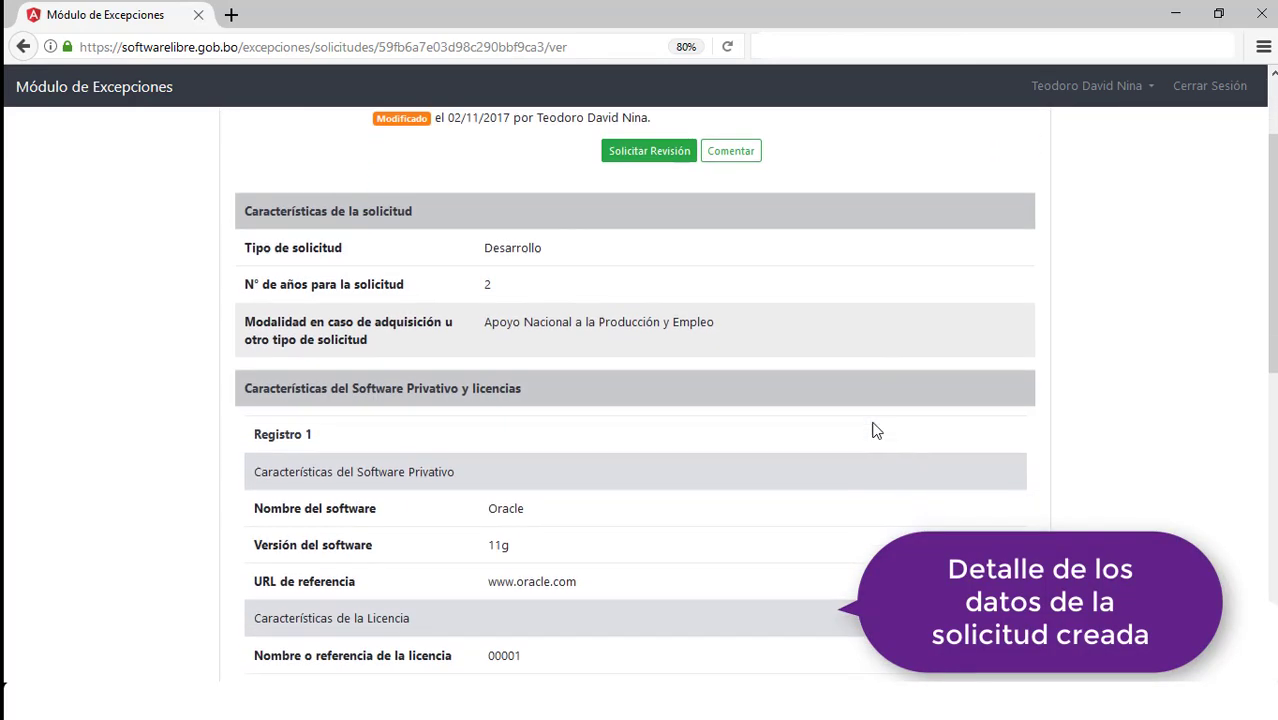
scroll(874, 433, down, 4)
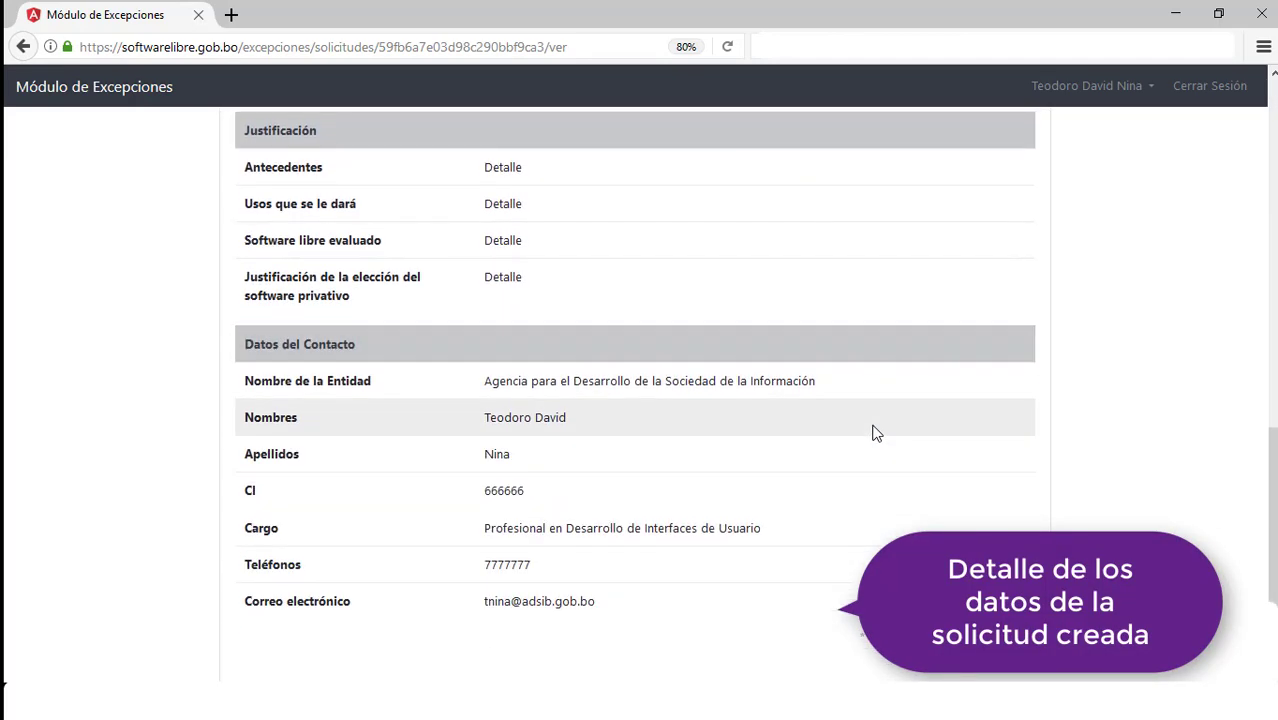
scroll(874, 433, up, 9)
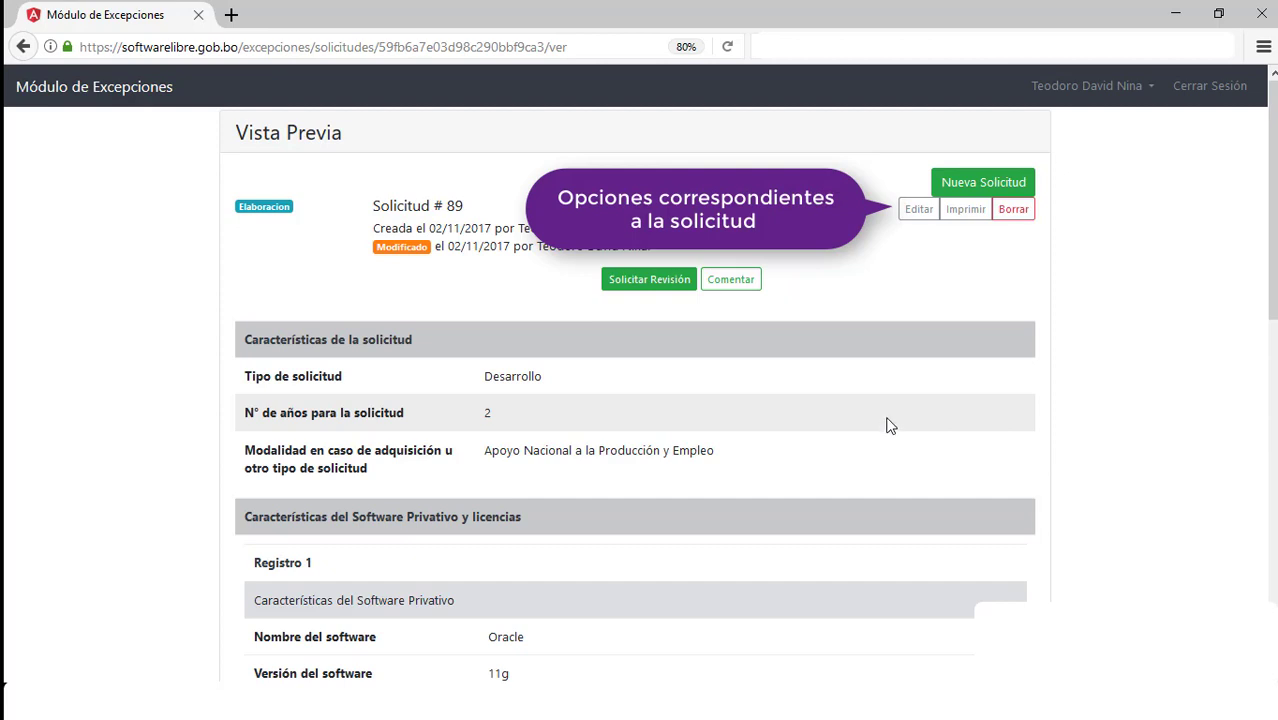
click(920, 210)
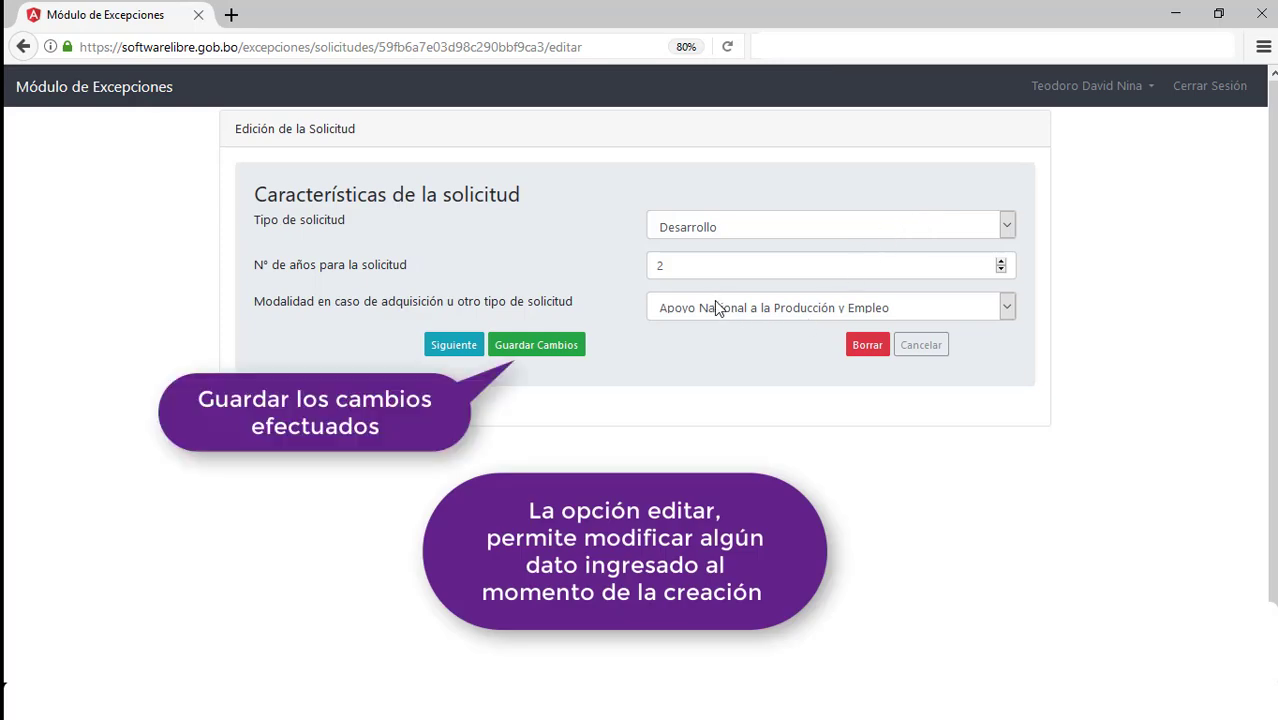
click(684, 268)
key(BackSpace)
text(1)
click(537, 345)
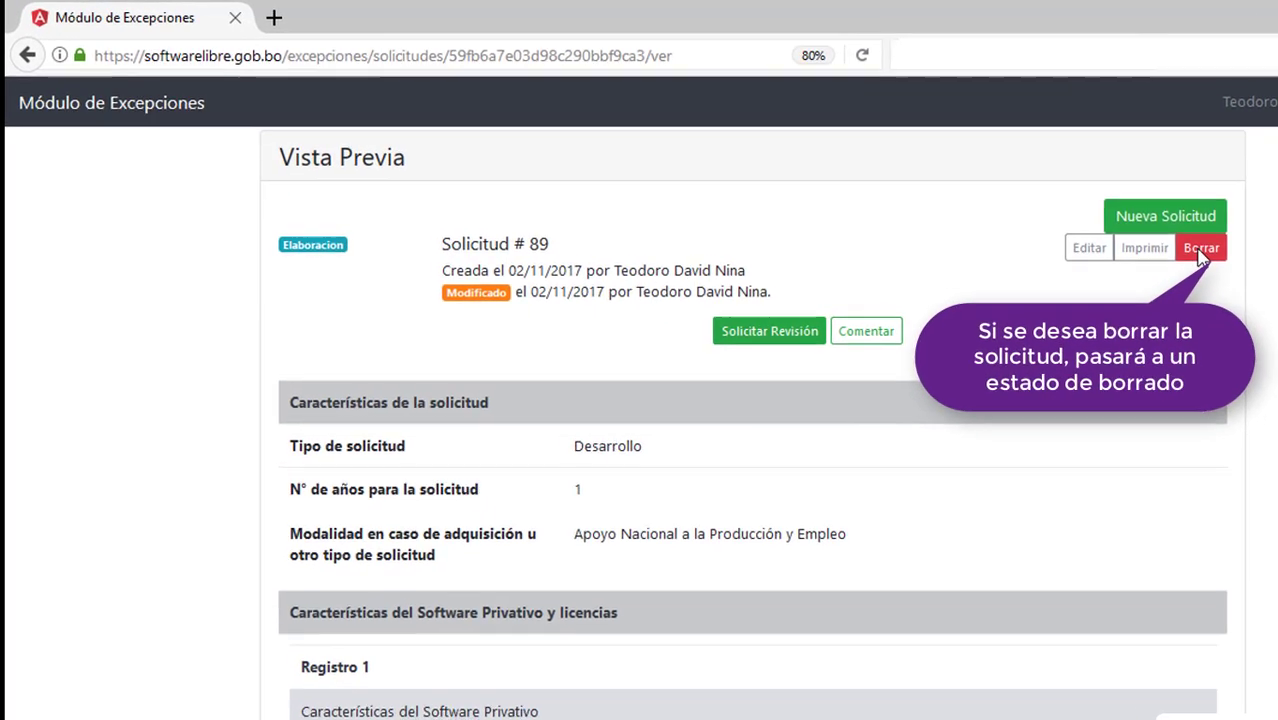
Step: Open the deletion confirmation for the request and cancel it
click(1210, 252)
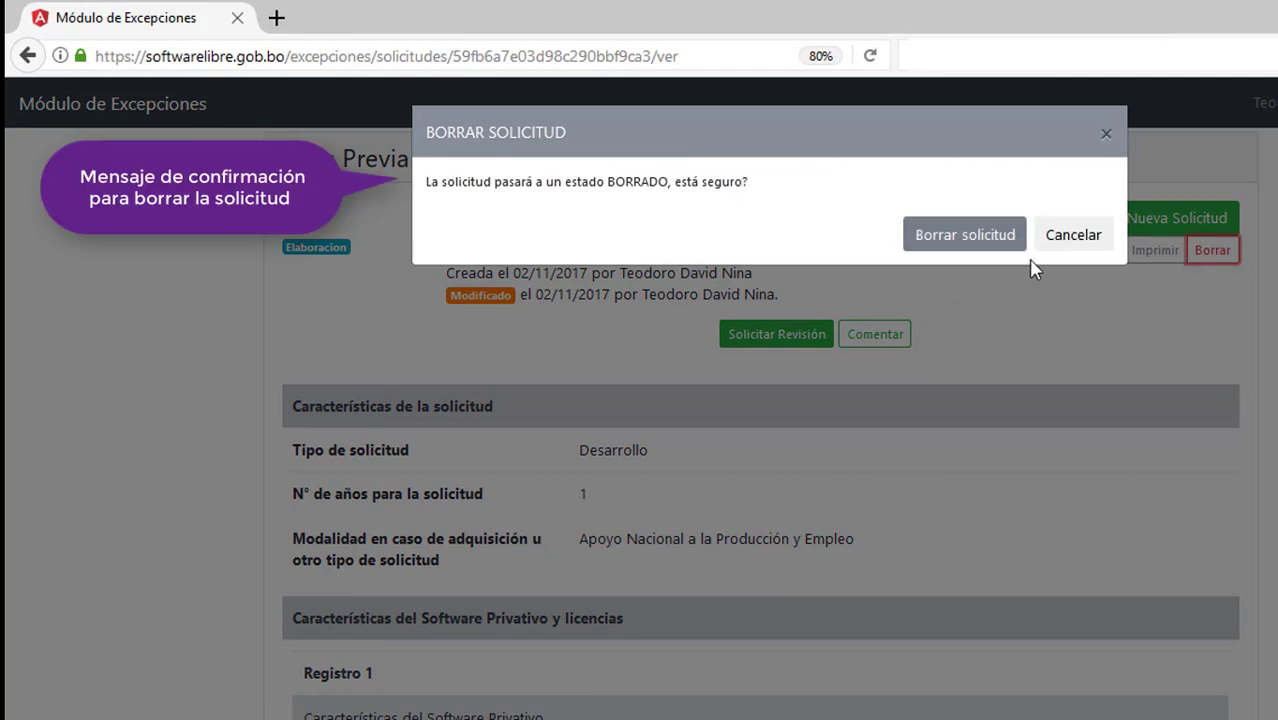
click(1072, 240)
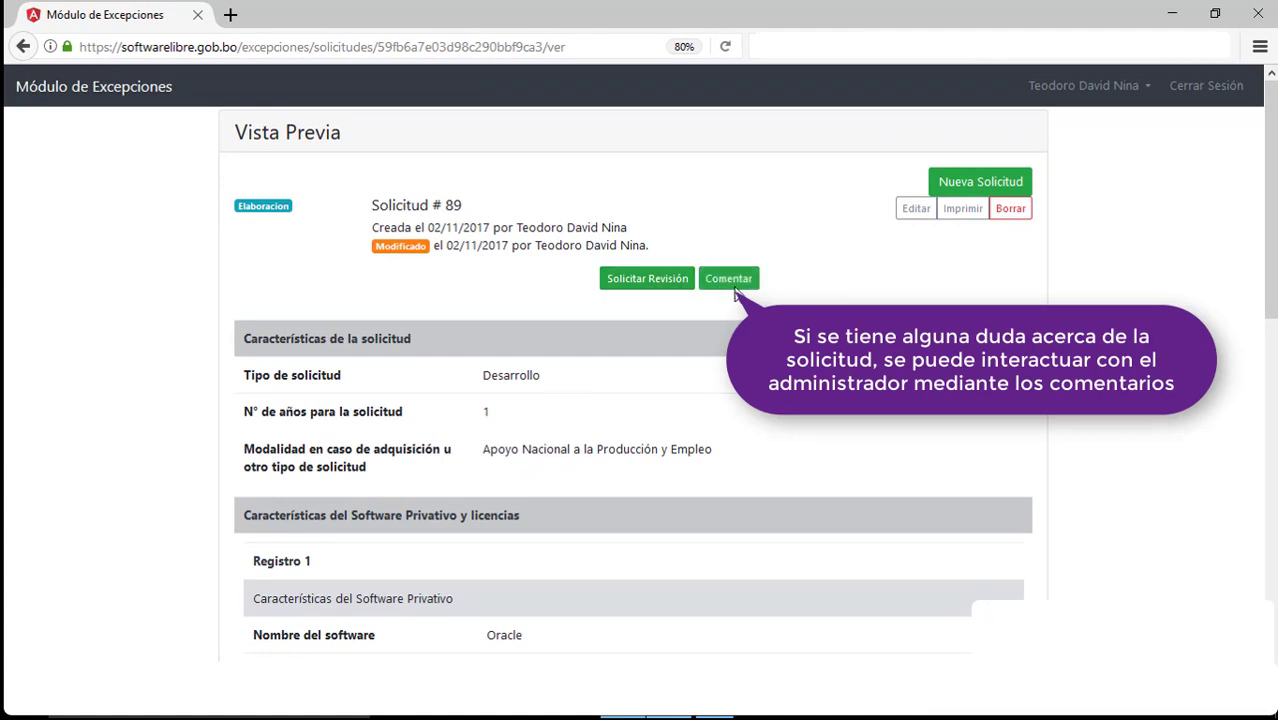
Step: Post the comment "Comentario" in the request's history
click(730, 280)
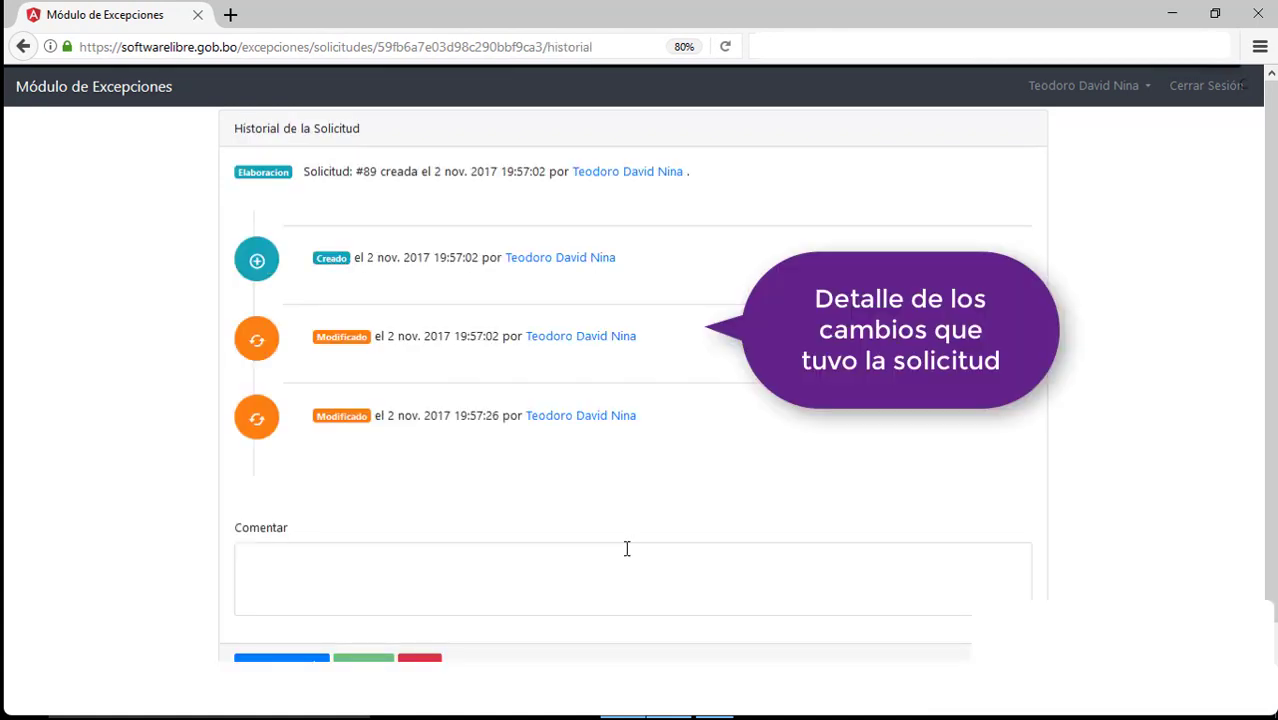
scroll(560, 540, down, 1)
click(468, 520)
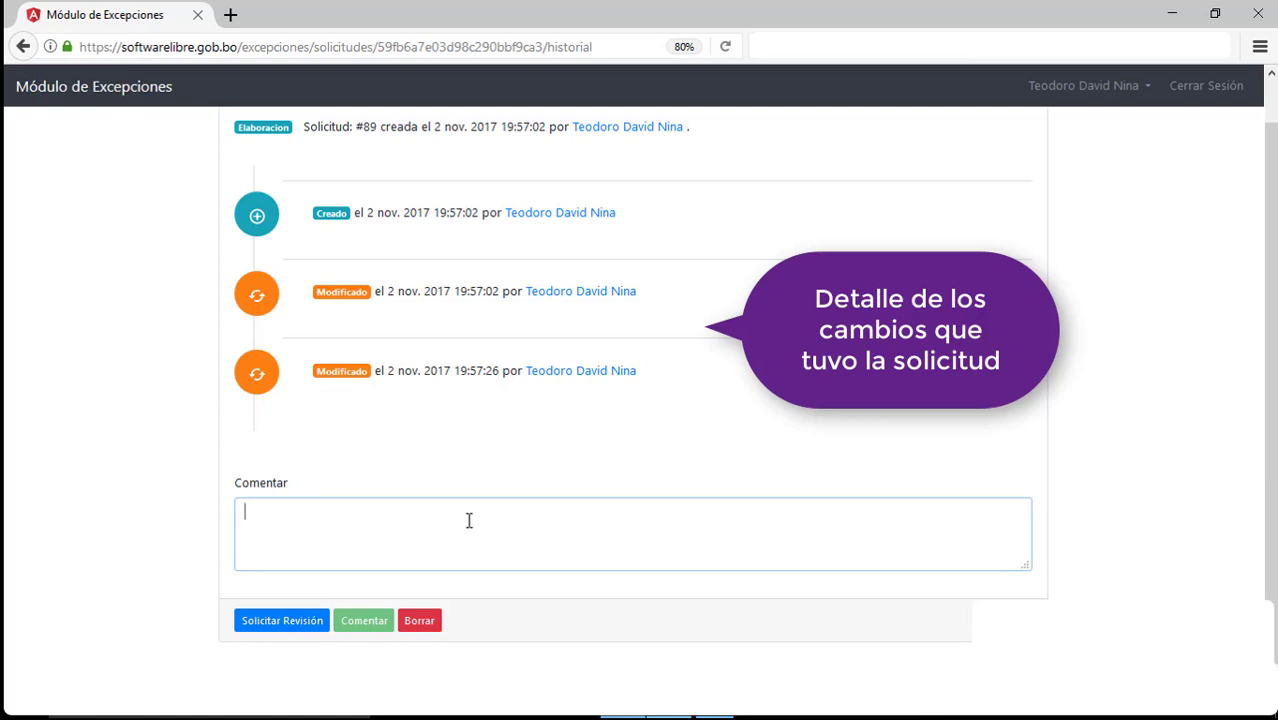
text(comentario)
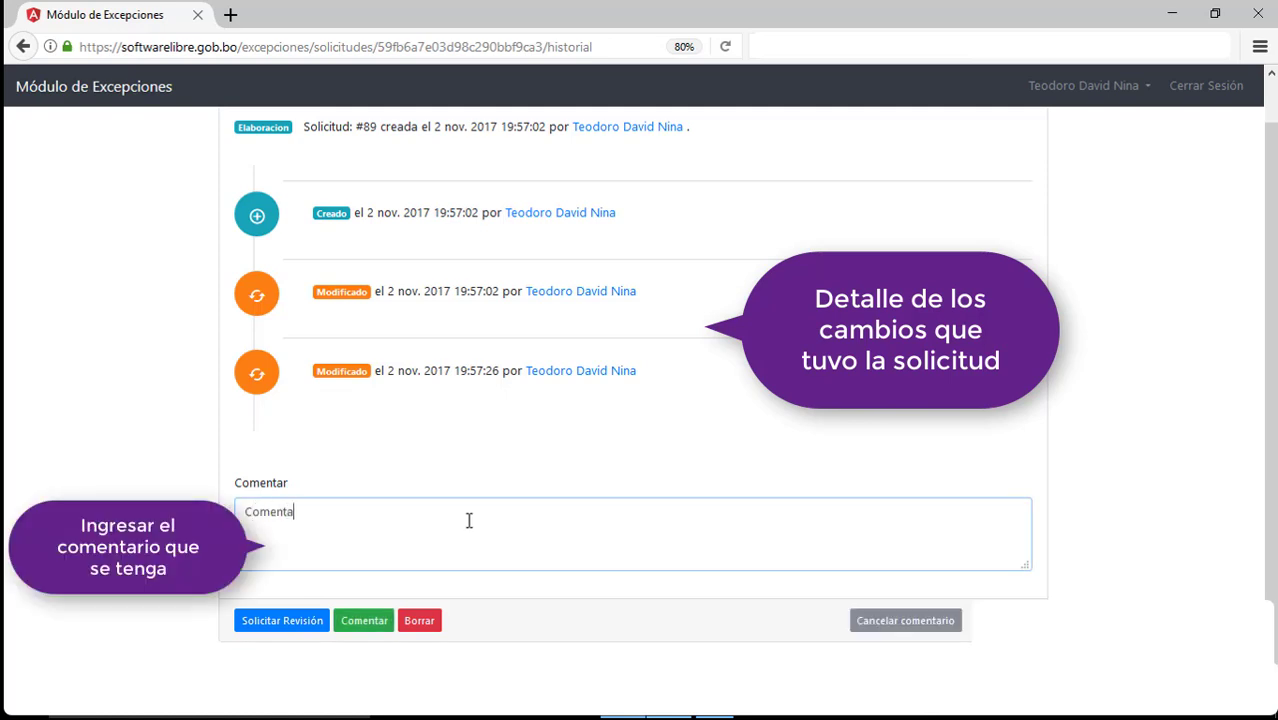
click(360, 624)
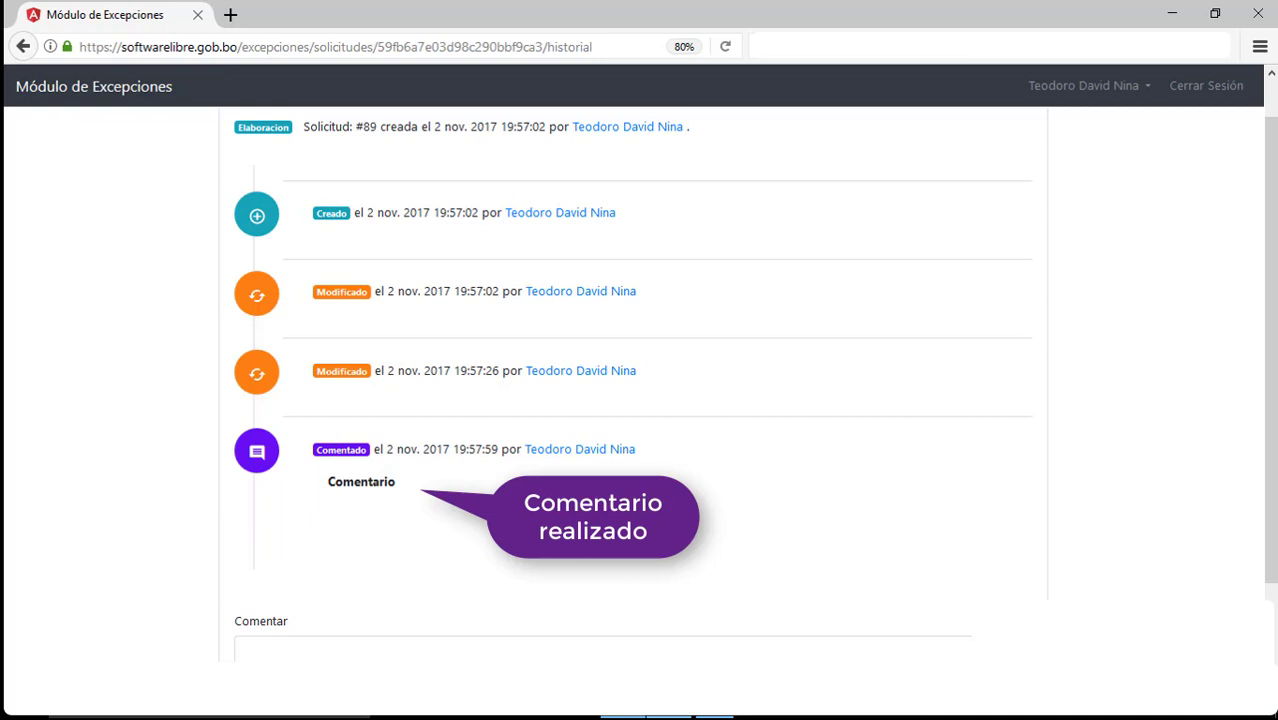
Step: Return to the request dashboard, open the newly commented request at the head of the list, and submit it for review with confirmation
click(94, 90)
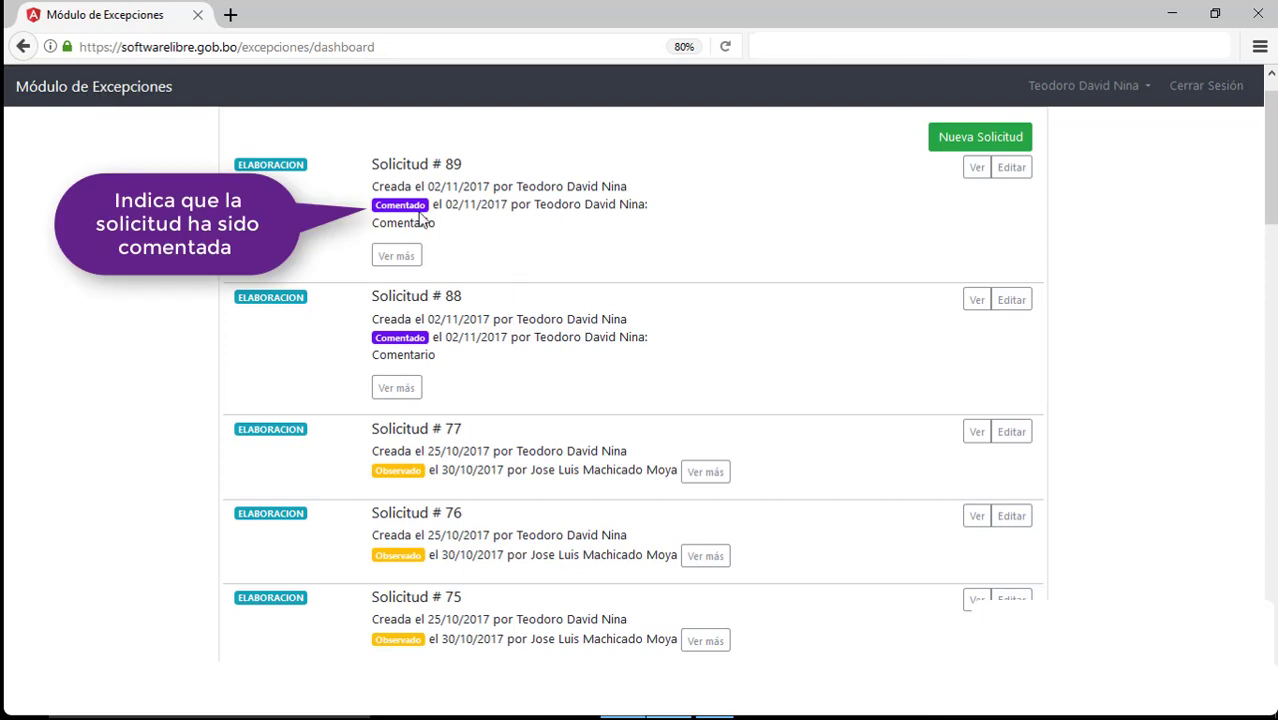
scroll(900, 290, up, 1)
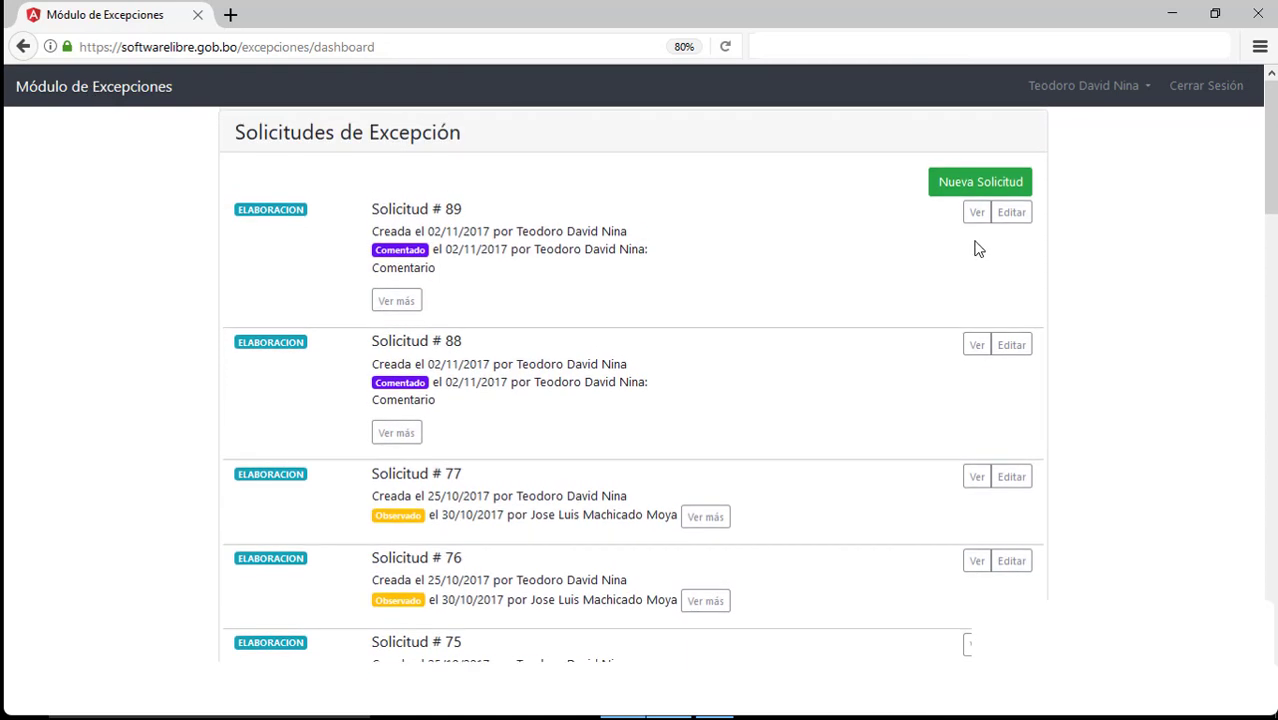
click(974, 215)
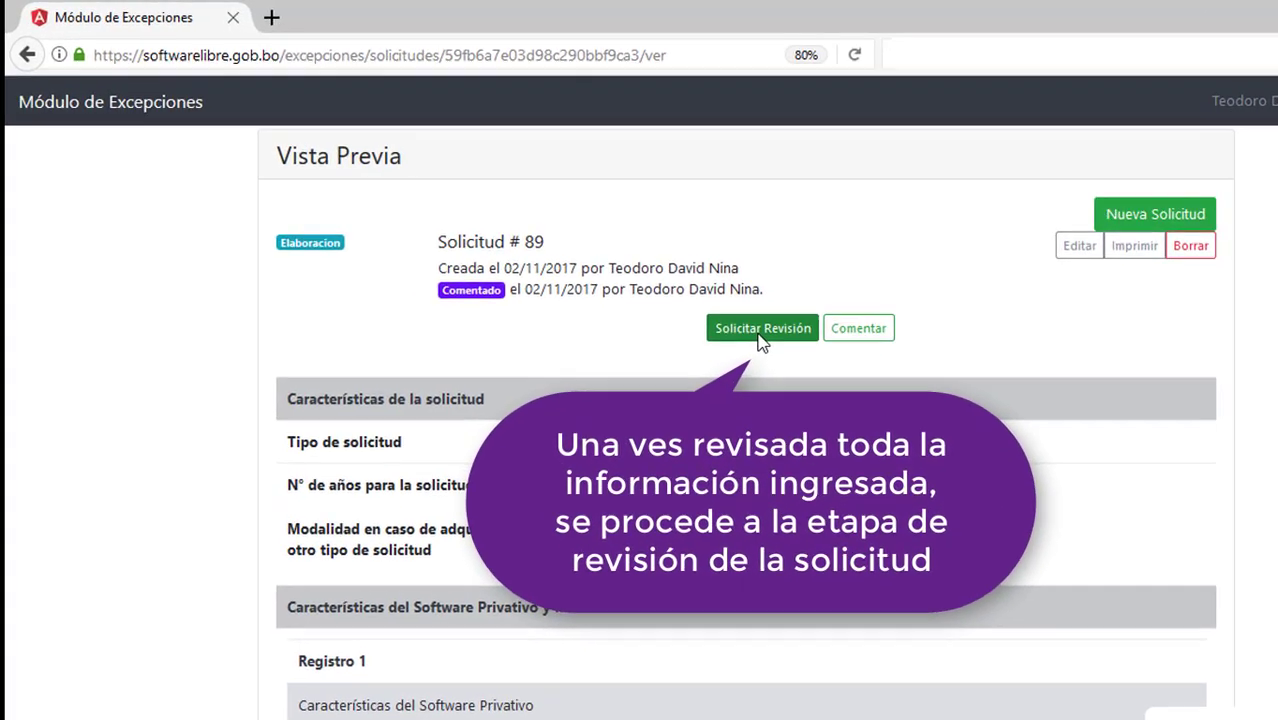
click(760, 336)
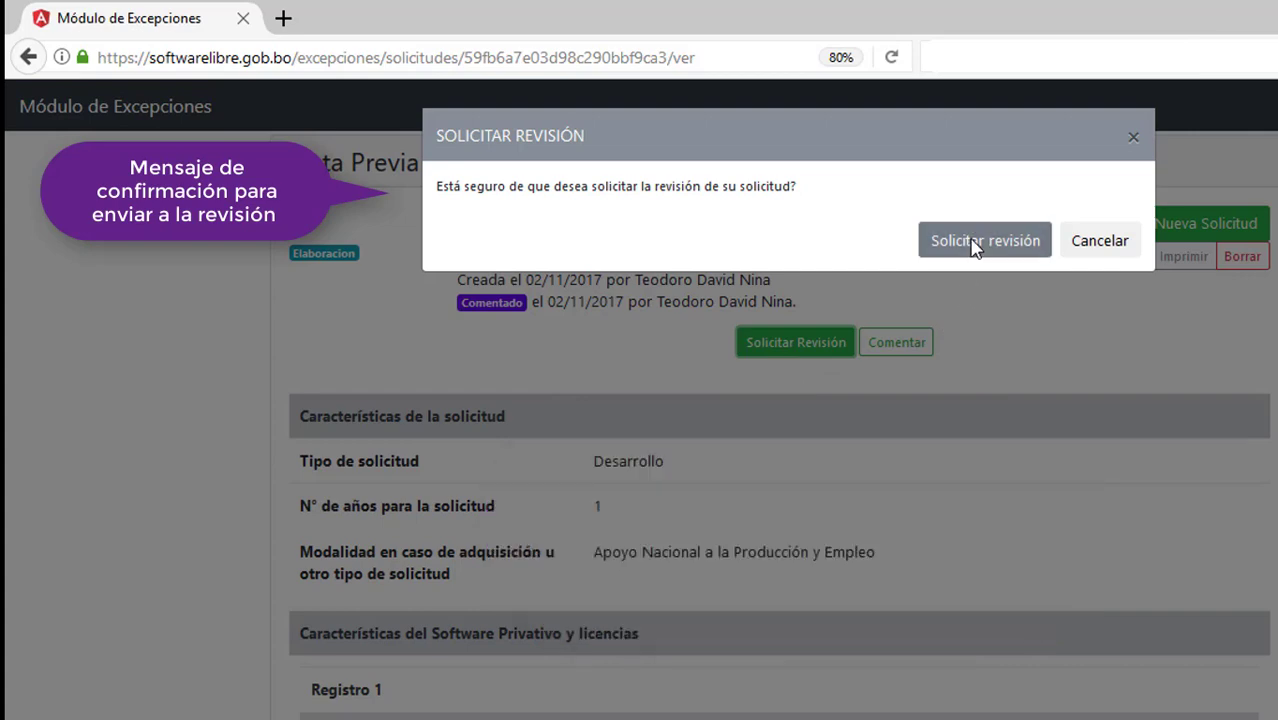
click(972, 245)
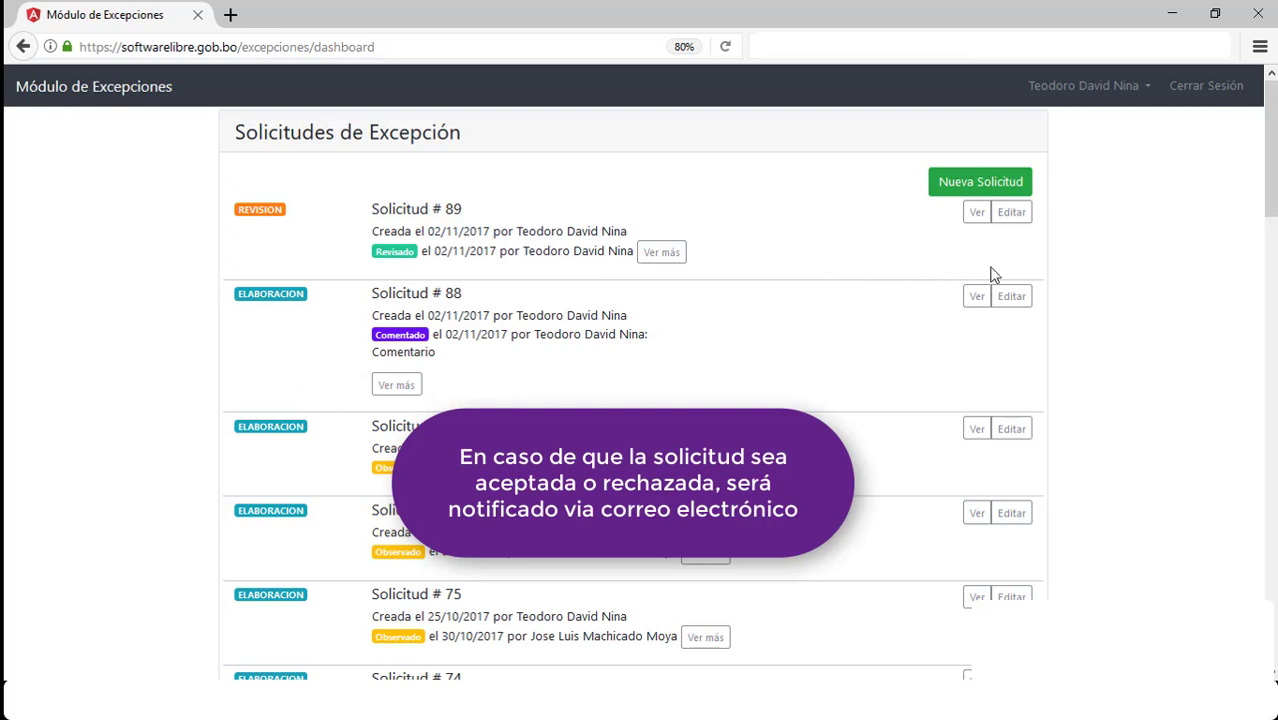
Step: View the request submitted for review, open its print dialog, and cancel printing
click(977, 214)
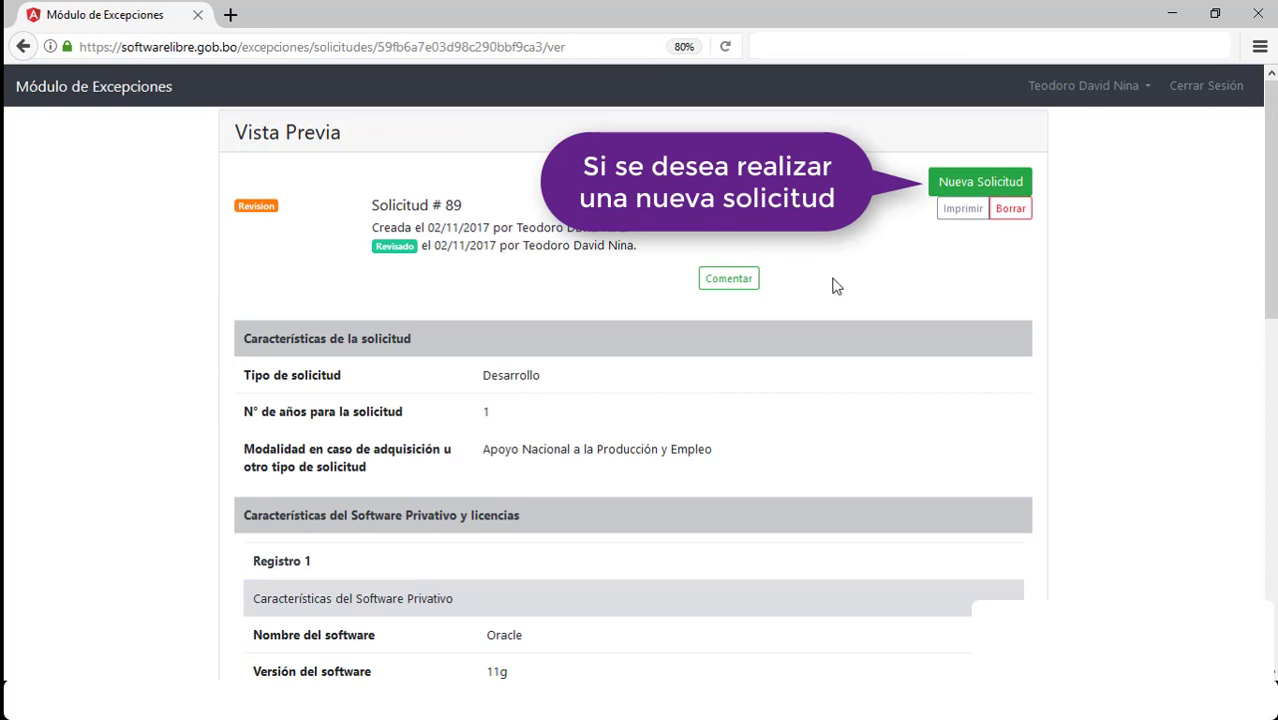
click(963, 215)
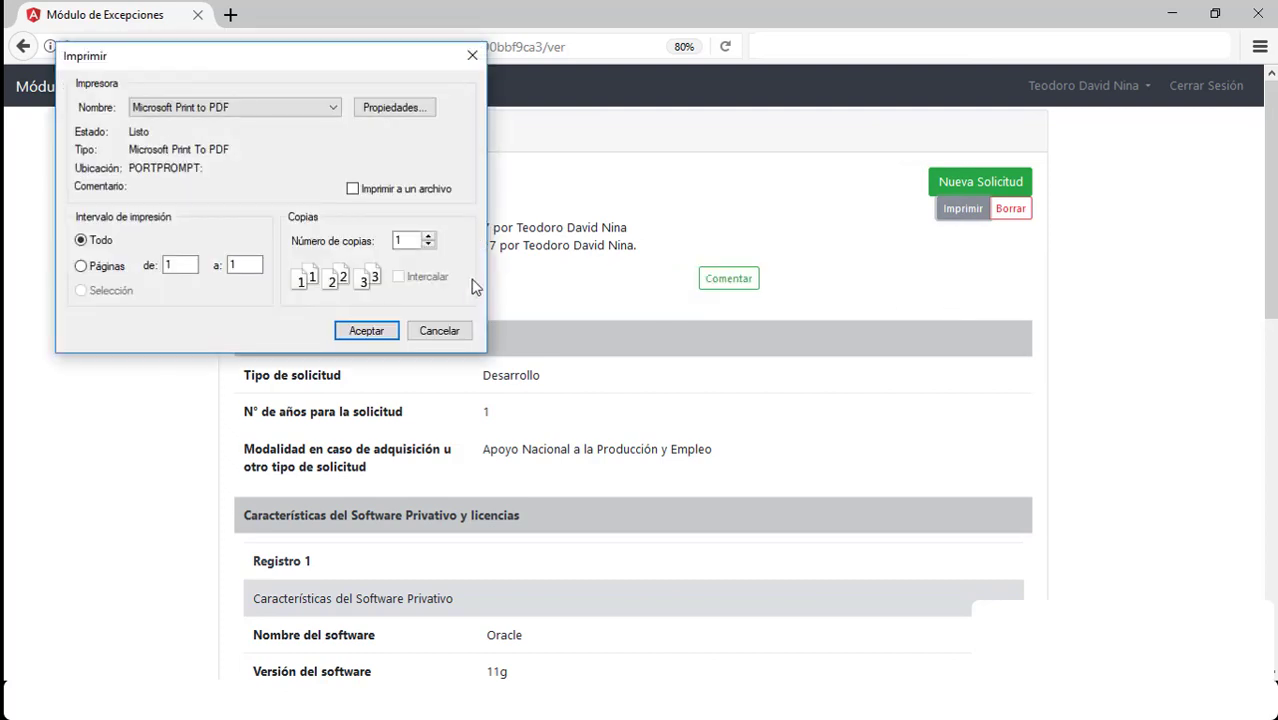
click(438, 331)
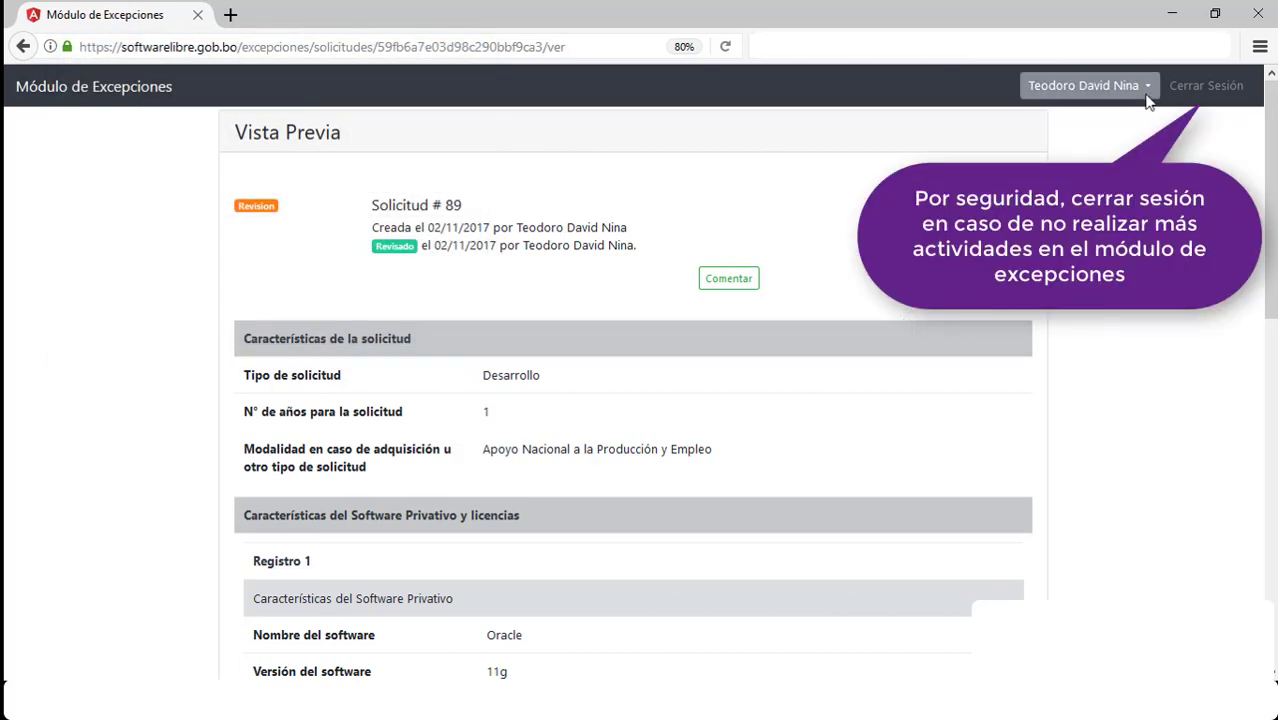
Step: Log out of the exceptions module
click(1207, 85)
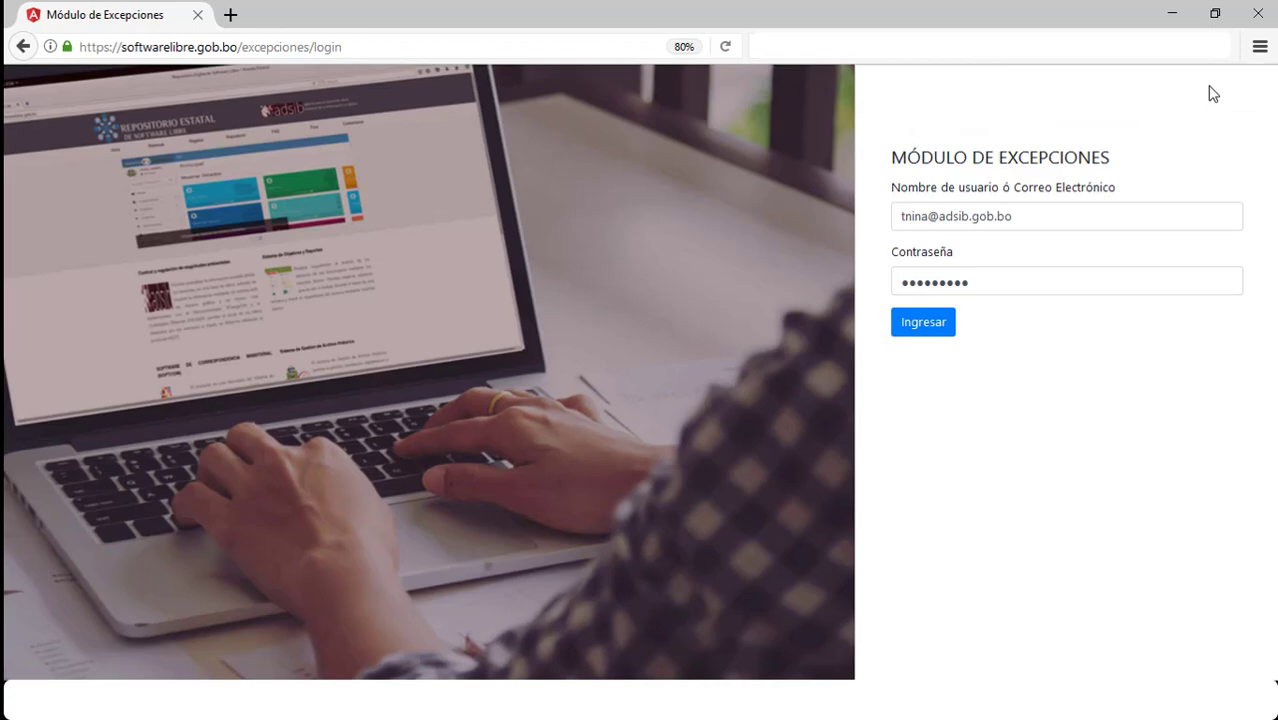